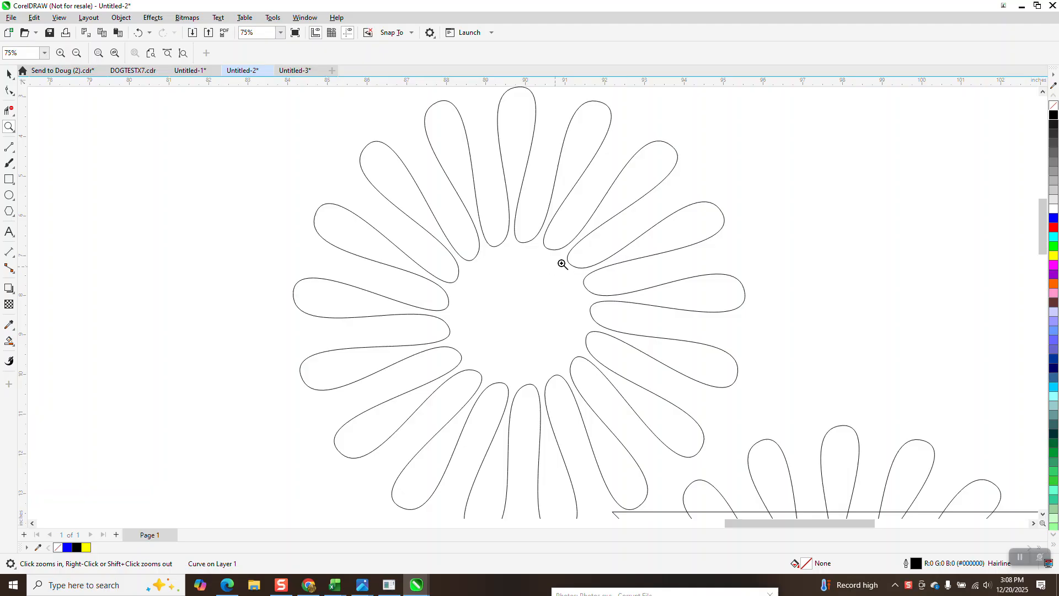
Step: Delete the existing artwork on the page, leaving the objects around it in place
{"action": "scroll", "coordinate": [609, 218], "scroll_direction": "down", "scroll_amount": 7}
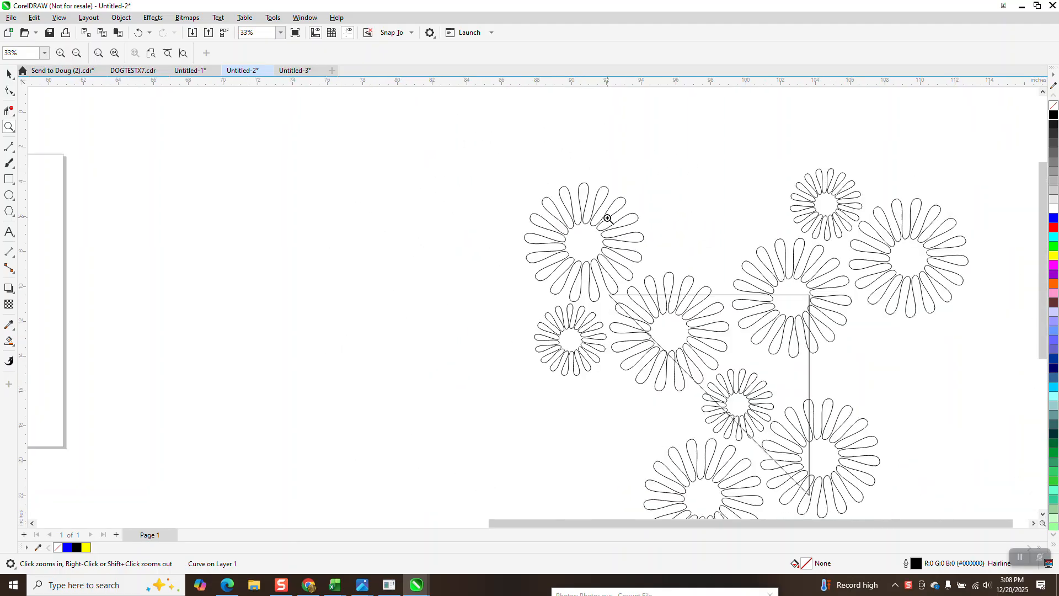
{"action": "left_click", "coordinate": [8, 73]}
{"action": "left_click_drag", "start_coordinate": [226, 173], "coordinate": [373, 315]}
{"action": "key", "text": "Delete"}
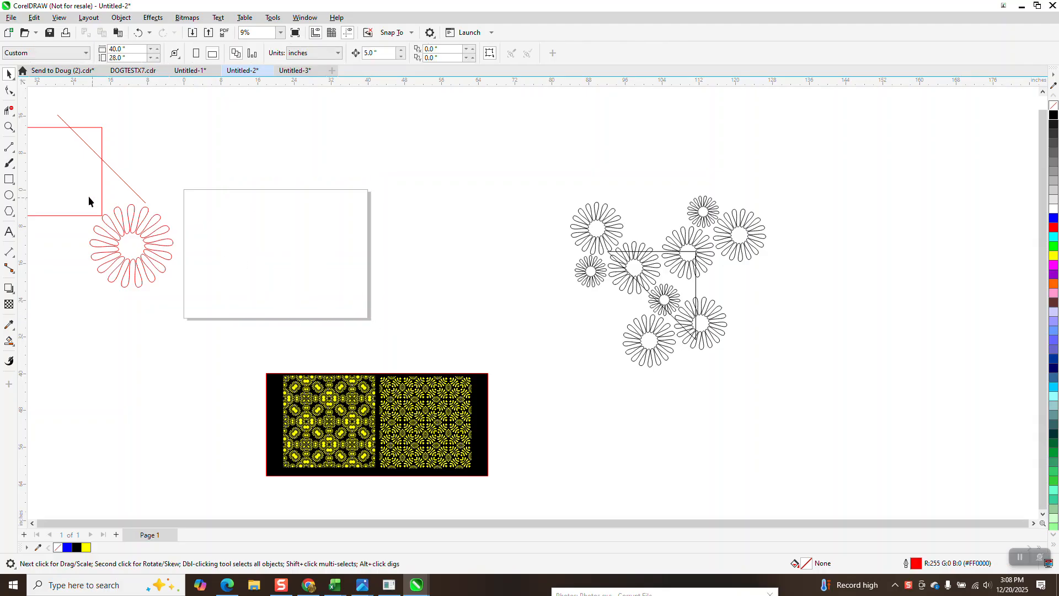
Step: Draw a polygon about 18 inches tall at the center of the page and set its number of sides to 20
{"action": "left_click", "coordinate": [15, 220]}
{"action": "left_click", "coordinate": [40, 210]}
{"action": "left_click_drag", "start_coordinate": [315, 209], "coordinate": [237, 298]}
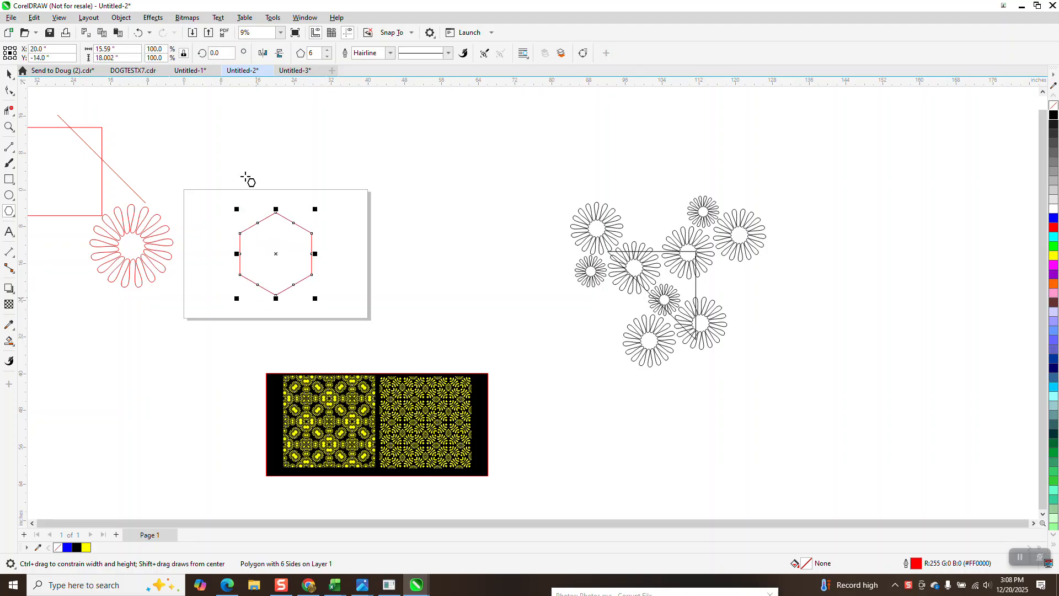
{"action": "left_click", "coordinate": [326, 51]}
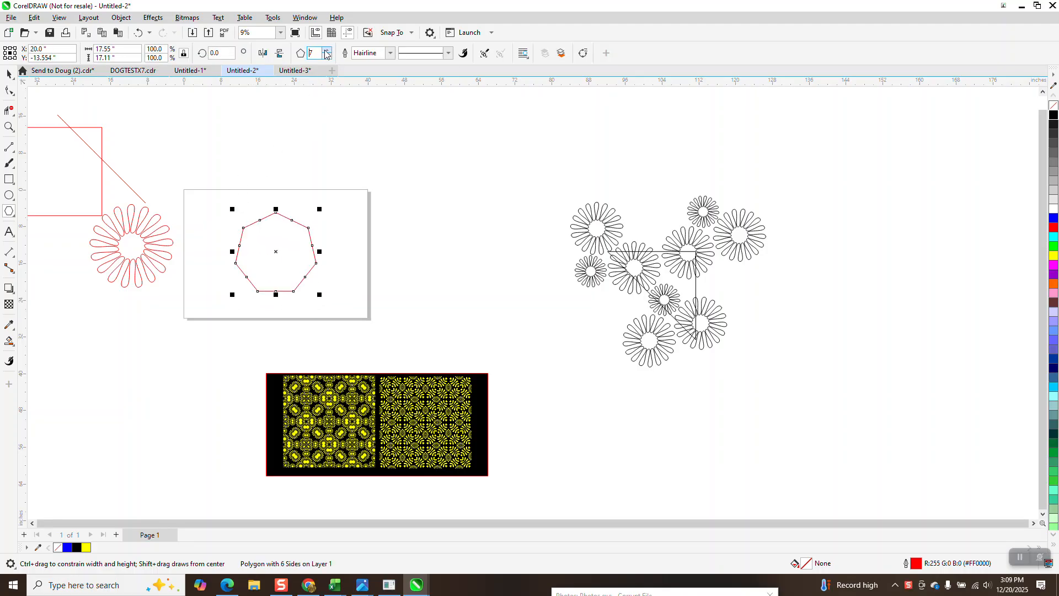
{"action": "scroll", "coordinate": [326, 54], "scroll_direction": "up", "scroll_amount": 4}
{"action": "scroll", "coordinate": [326, 54], "scroll_direction": "up", "scroll_amount": 4}
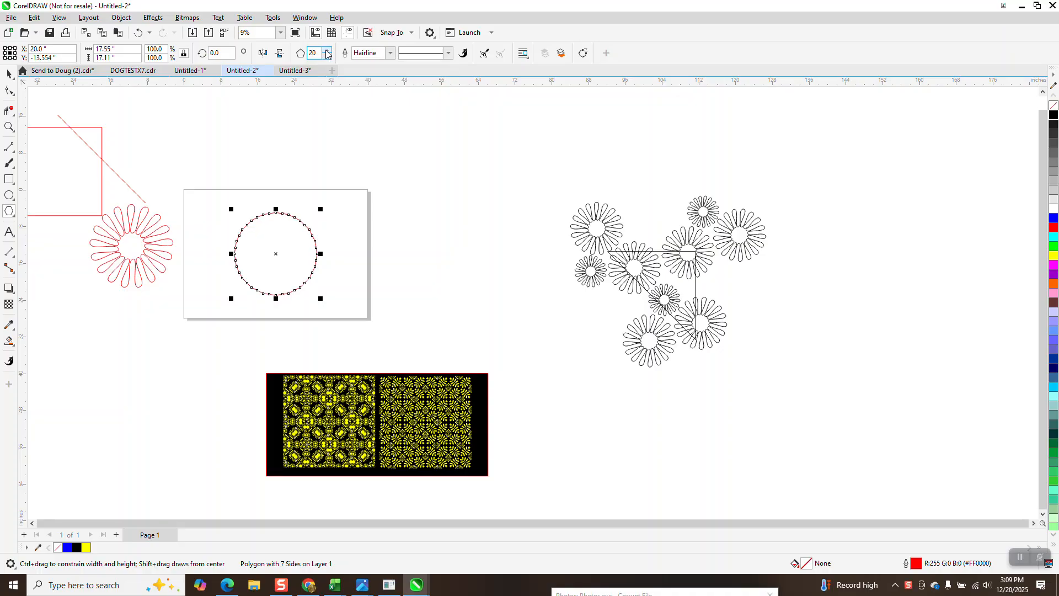
Step: Pull the polygon's top node inward with the Shape tool to form a 20-point star
{"action": "left_click", "coordinate": [11, 129]}
{"action": "left_click_drag", "start_coordinate": [248, 201], "coordinate": [345, 344]}
{"action": "key", "text": "F10"}
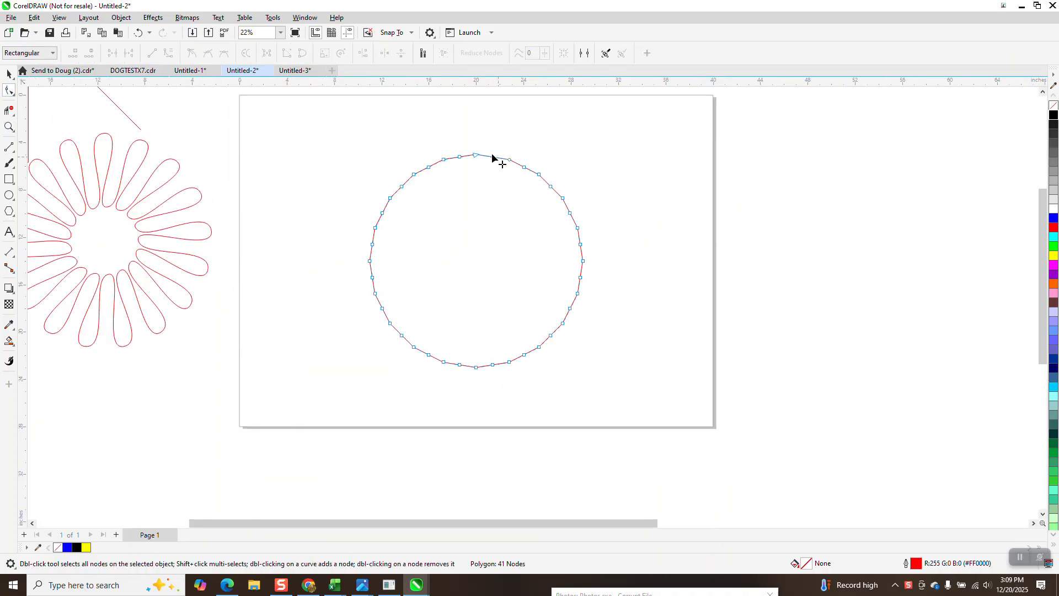
{"action": "left_click_drag", "start_coordinate": [475, 155], "coordinate": [477, 197]}
Step: Convert all of the star's segments to curves and make its nodes smooth to form rounded petals
{"action": "left_click_drag", "start_coordinate": [349, 139], "coordinate": [646, 396]}
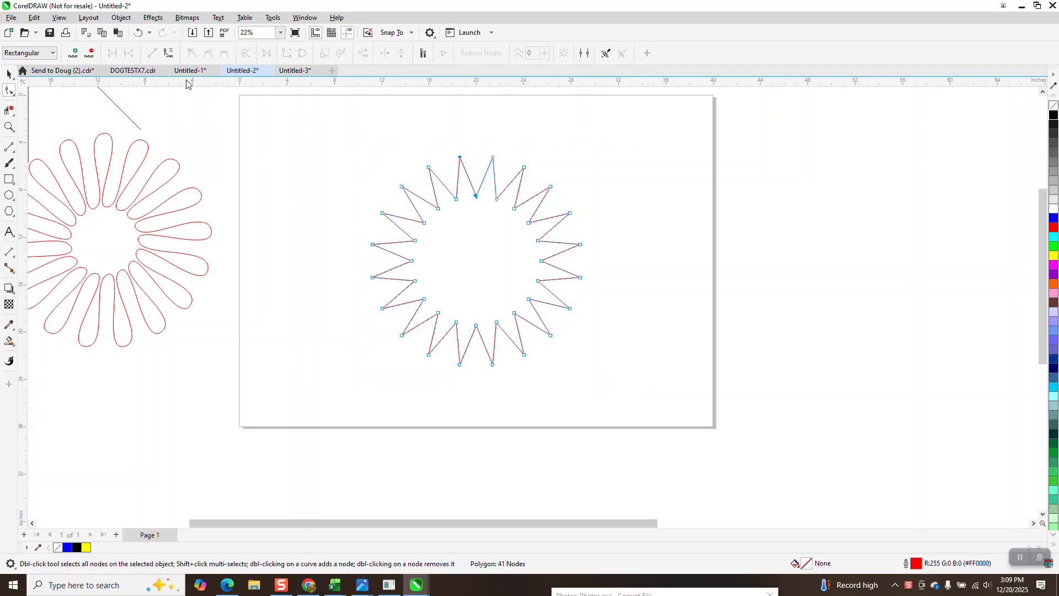
{"action": "left_click", "coordinate": [169, 54]}
{"action": "left_click", "coordinate": [208, 54]}
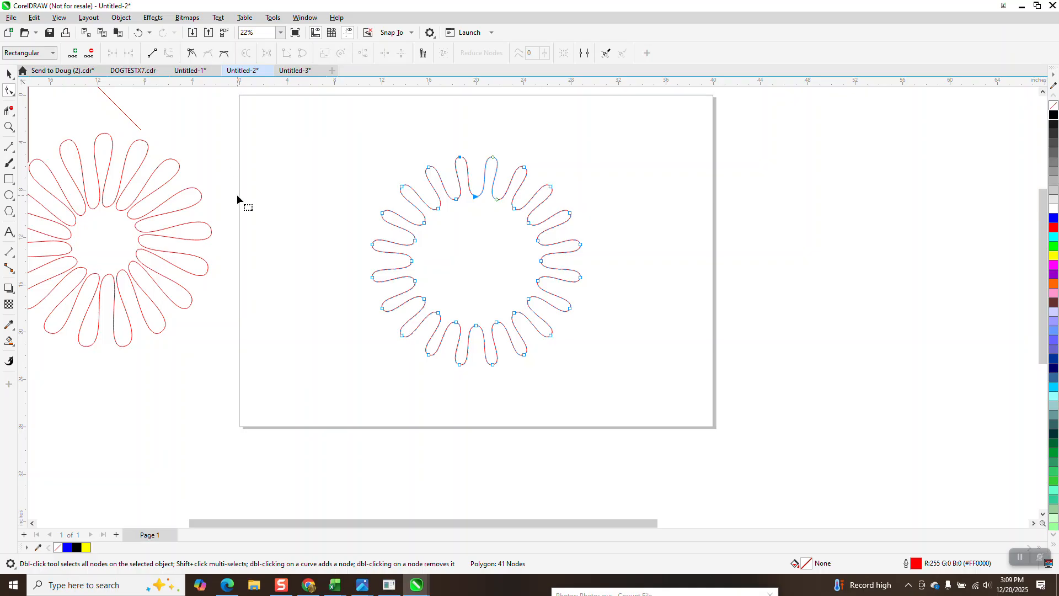
Step: Lengthen the petals by moving an inner node inward and an outer node outward, making the flower about 18.4 inches wide
{"action": "left_click_drag", "start_coordinate": [475, 202], "coordinate": [480, 210]}
{"action": "left_click", "coordinate": [491, 168]}
{"action": "left_click_drag", "start_coordinate": [492, 168], "coordinate": [498, 153]}
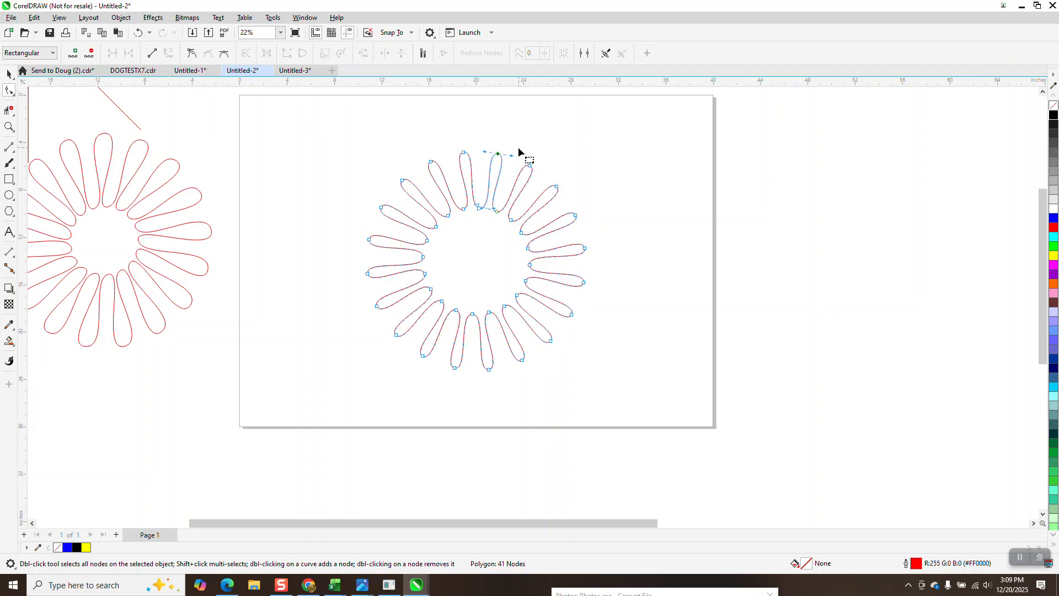
Step: Move the new flower off the page, beyond its upper-right corner
{"action": "scroll", "coordinate": [378, 236], "scroll_direction": "down", "scroll_amount": 3}
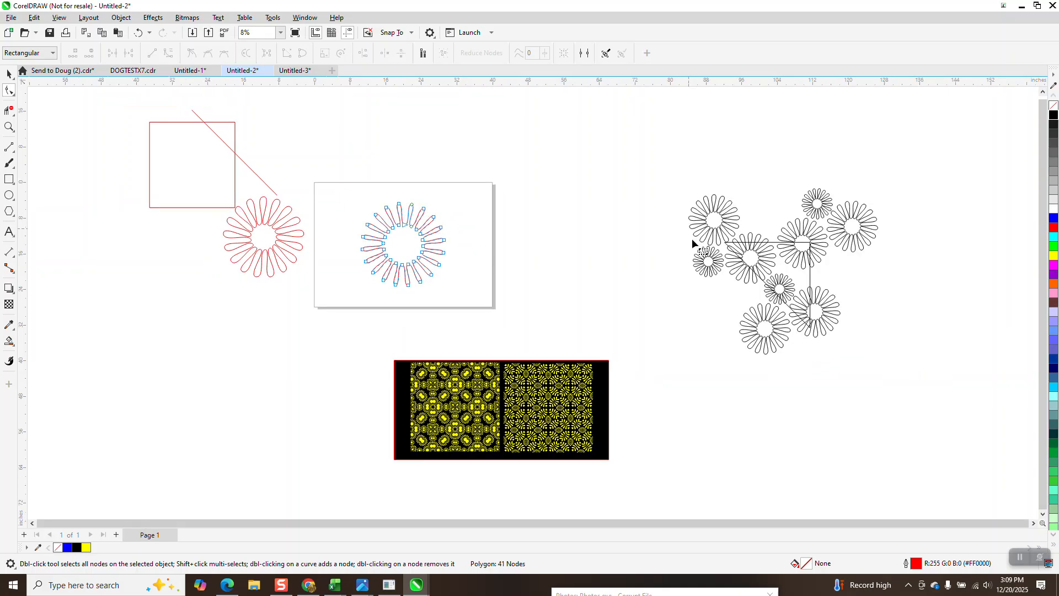
{"action": "left_click", "coordinate": [9, 73]}
{"action": "left_click_drag", "start_coordinate": [407, 241], "coordinate": [560, 168]}
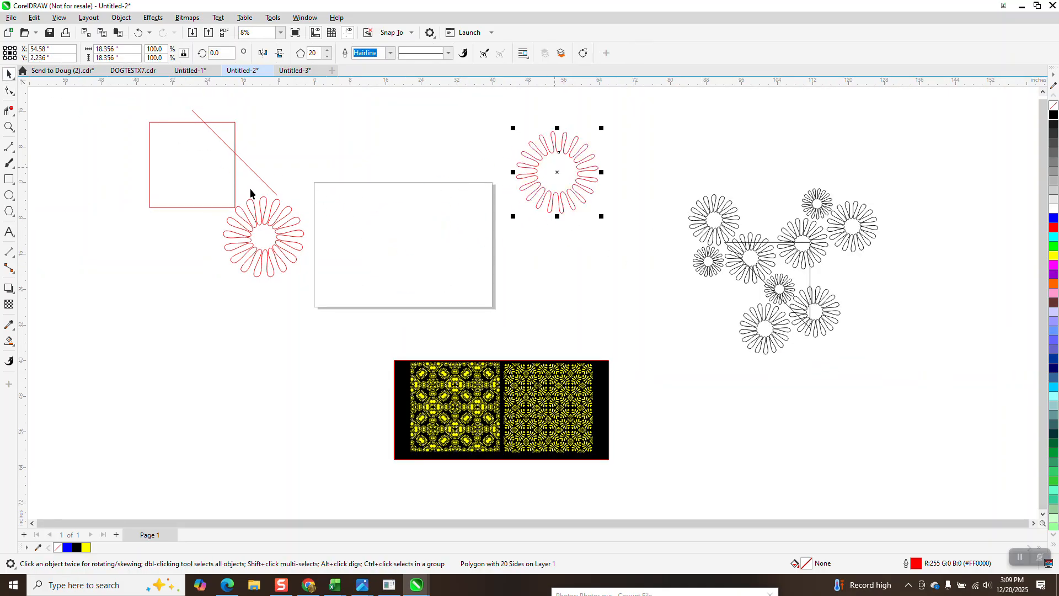
Step: Bring the red square and the diagonal line onto the page and center them so the line splits the square
{"action": "left_click_drag", "start_coordinate": [220, 173], "coordinate": [431, 253]}
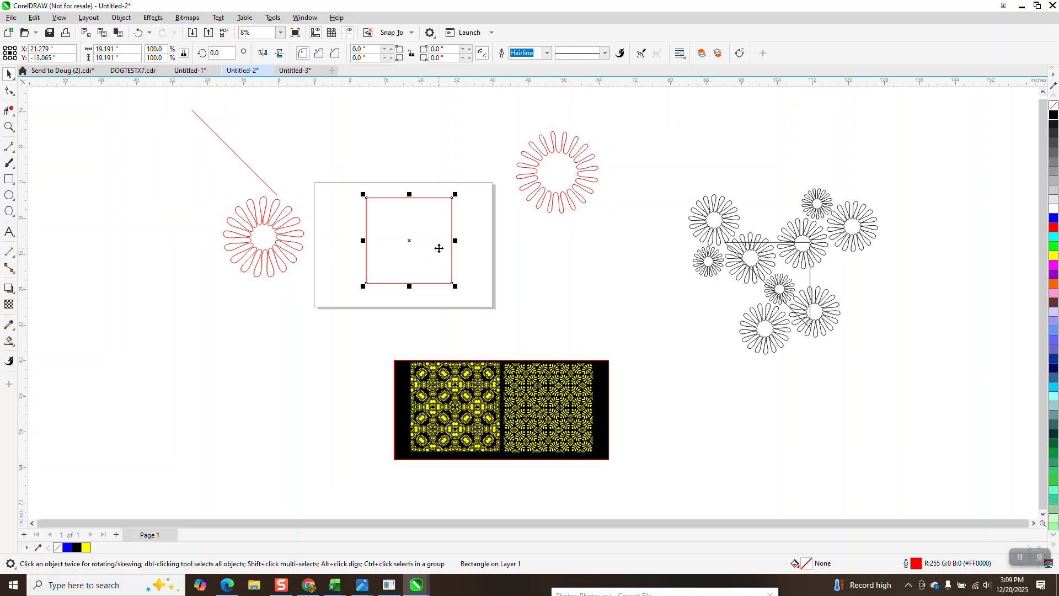
{"action": "left_click", "coordinate": [262, 180]}
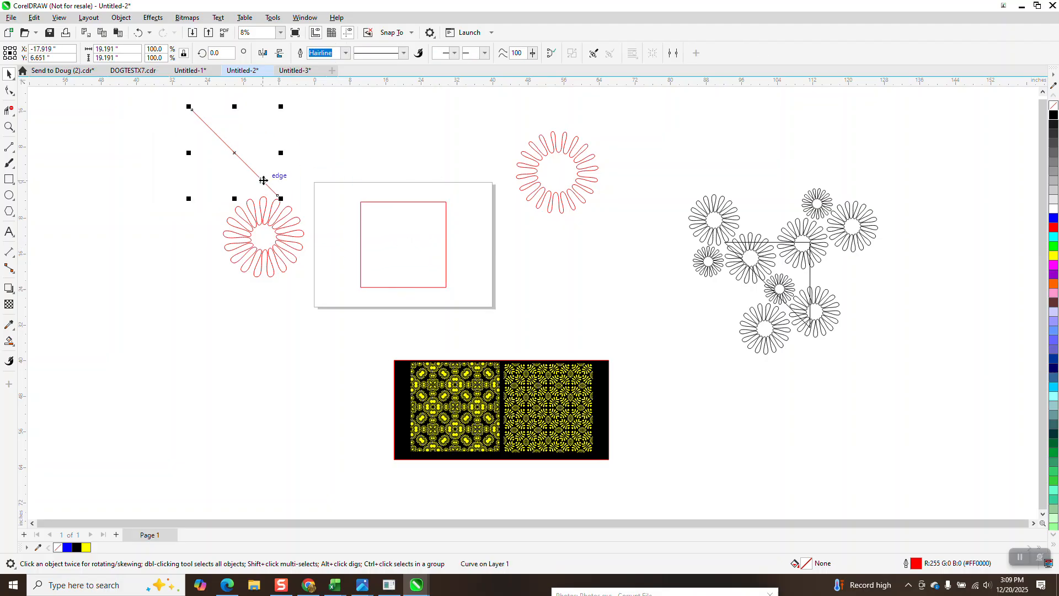
{"action": "key", "text": "p"}
Step: Make an unfilled, black-outlined triangle from the square's upper-right half with Smart Fill, offset 20 inches to the right
{"action": "left_click", "coordinate": [9, 342]}
{"action": "left_click", "coordinate": [429, 223]}
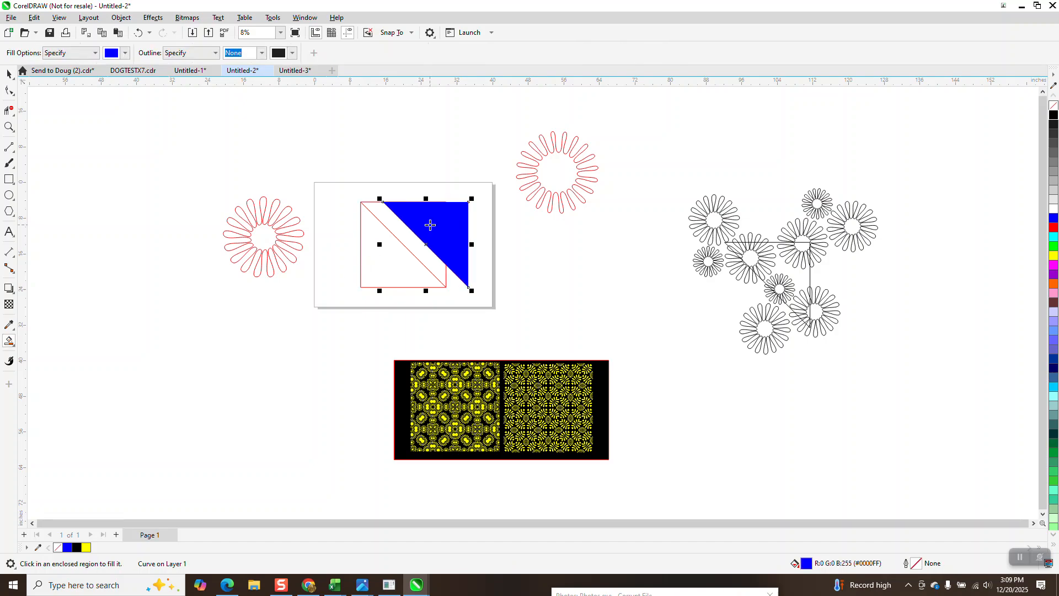
{"action": "key", "text": "Right"}
{"action": "key", "text": "Right"}
{"action": "key", "text": "Right"}
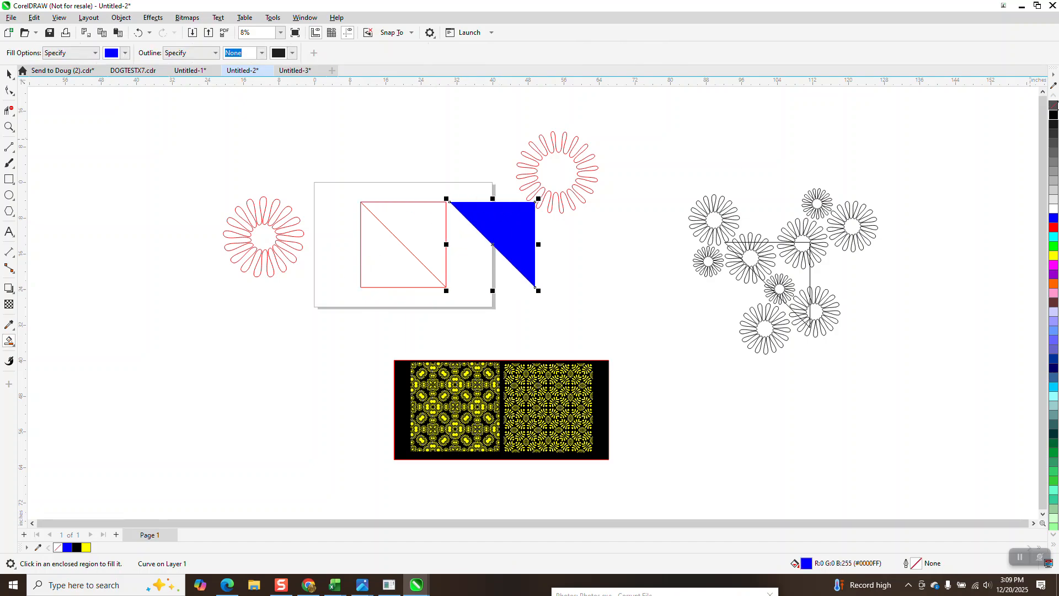
{"action": "left_click", "coordinate": [1052, 105]}
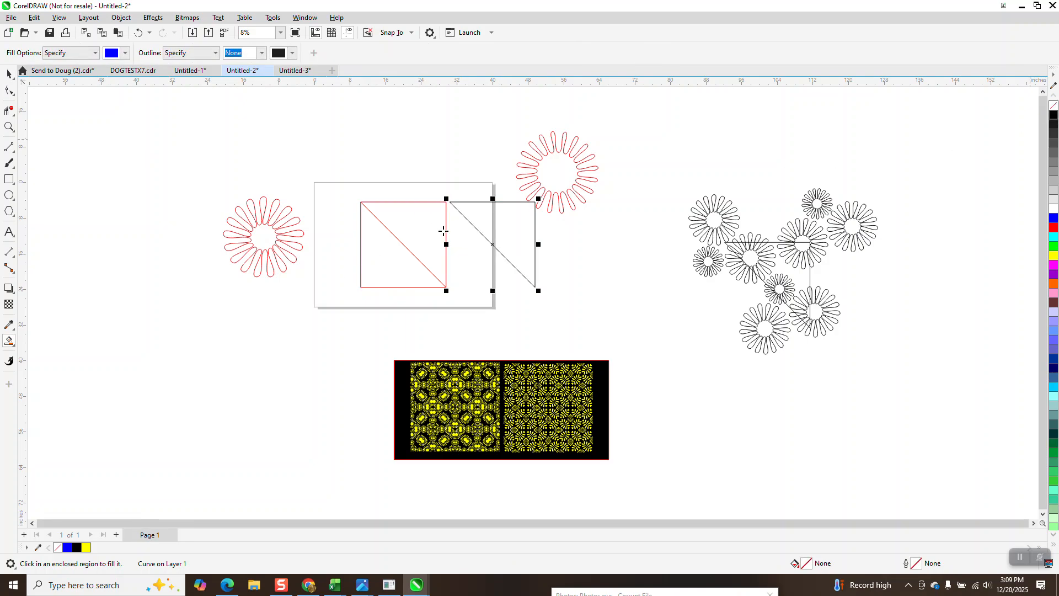
Step: Move the red square and its diagonal line off the page to the lower left
{"action": "left_click", "coordinate": [8, 74]}
{"action": "left_click_drag", "start_coordinate": [331, 171], "coordinate": [449, 294]}
{"action": "left_click_drag", "start_coordinate": [412, 259], "coordinate": [146, 318]}
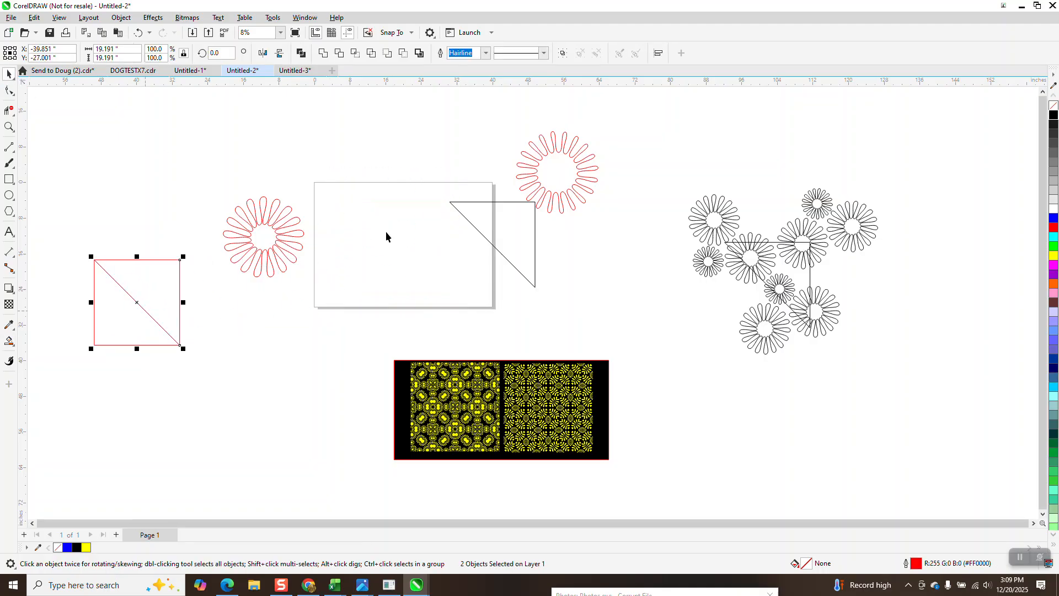
Step: Scale the flower to about 84%, place copies near the triangle's three corners, and add a smaller 52.7% copy by its diagonal edge
{"action": "left_click", "coordinate": [565, 183]}
{"action": "left_click_drag", "start_coordinate": [599, 134], "coordinate": [591, 142]}
{"action": "left_click_drag", "start_coordinate": [566, 184], "coordinate": [533, 290]}
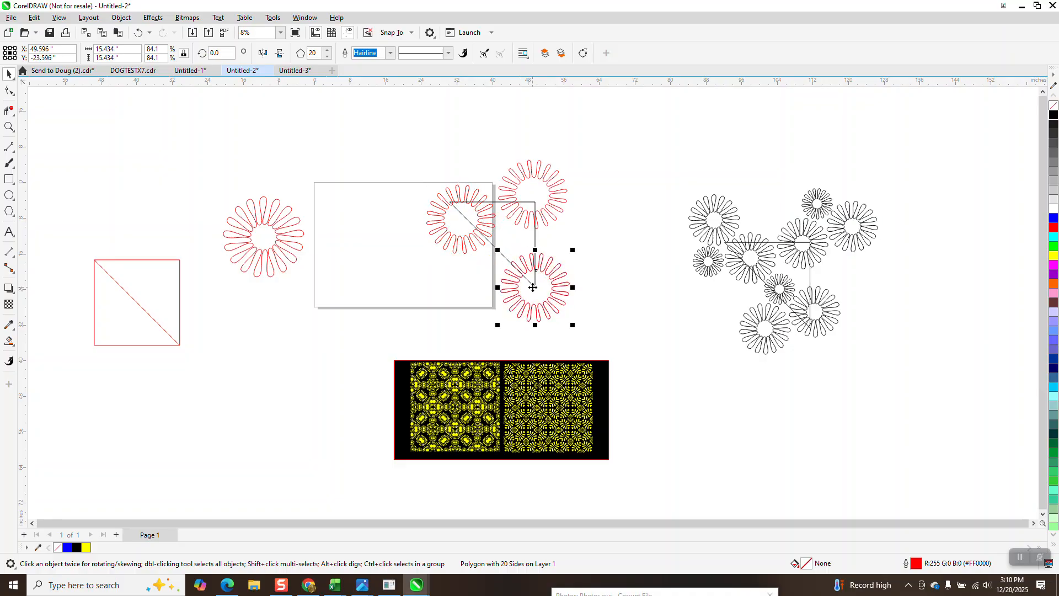
{"action": "left_click_drag", "start_coordinate": [573, 250], "coordinate": [513, 245]}
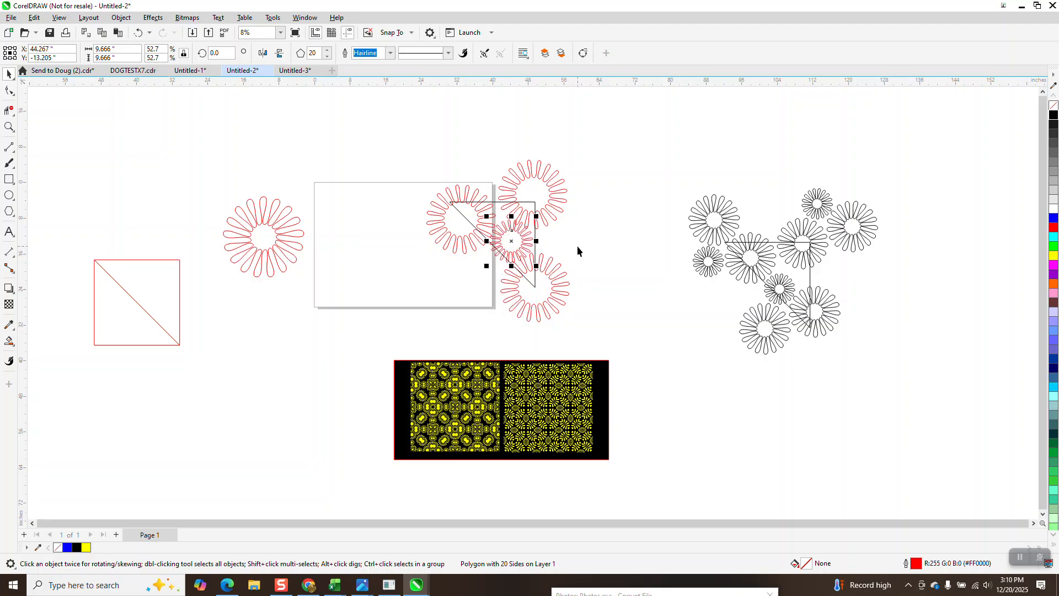
Step: Set the nudge distance to 15 inches and move the triangle 30 inches left, clear of the flowers
{"action": "left_click", "coordinate": [577, 246]}
{"action": "left_click", "coordinate": [534, 233]}
{"action": "left_click", "coordinate": [547, 138]}
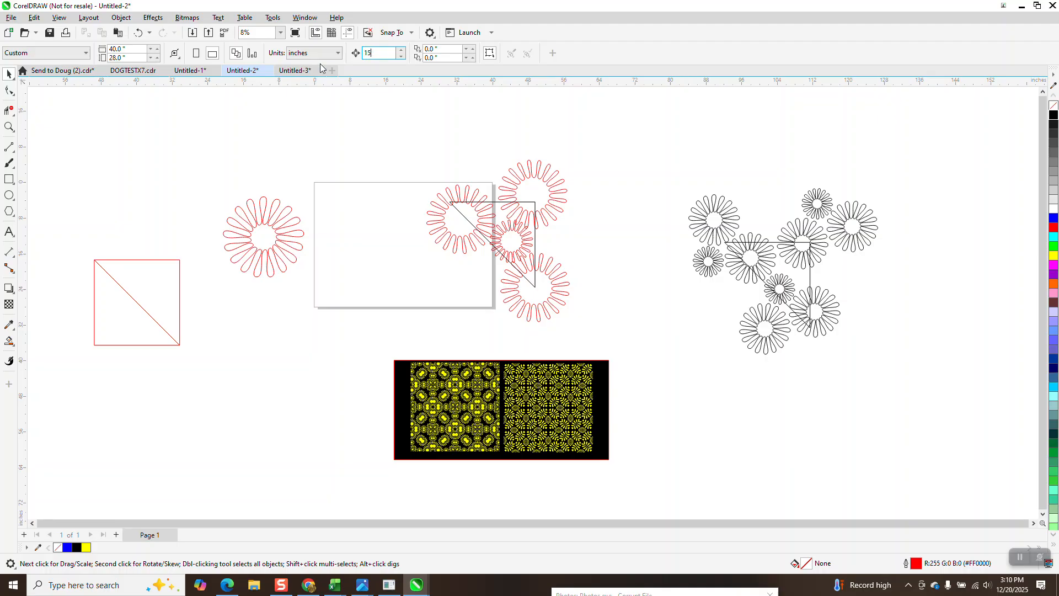
{"action": "left_click", "coordinate": [536, 243]}
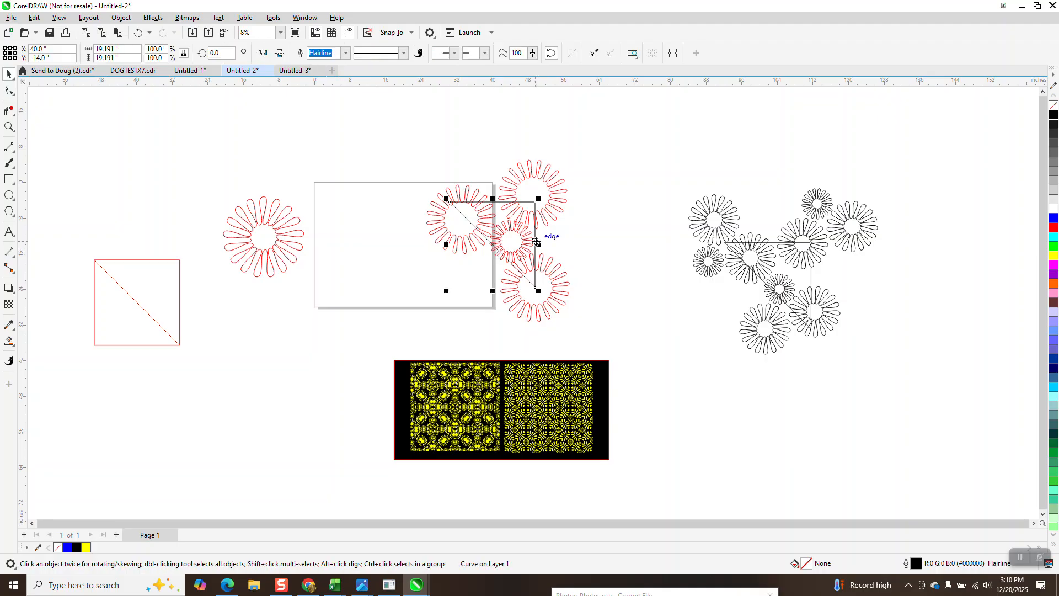
{"action": "key", "text": "Left"}
{"action": "key", "text": "Left"}
Step: Weld the four overlapping red flowers into a single curve
{"action": "left_click_drag", "start_coordinate": [416, 137], "coordinate": [554, 303]}
{"action": "left_click_drag", "start_coordinate": [623, 359], "coordinate": [624, 359]}
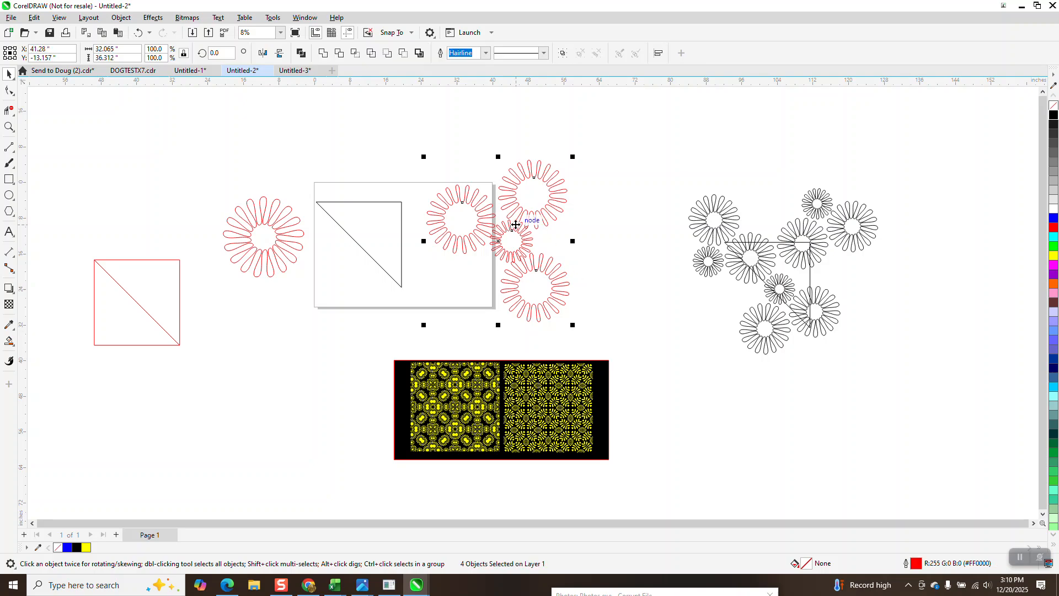
{"action": "left_click", "coordinate": [324, 53]}
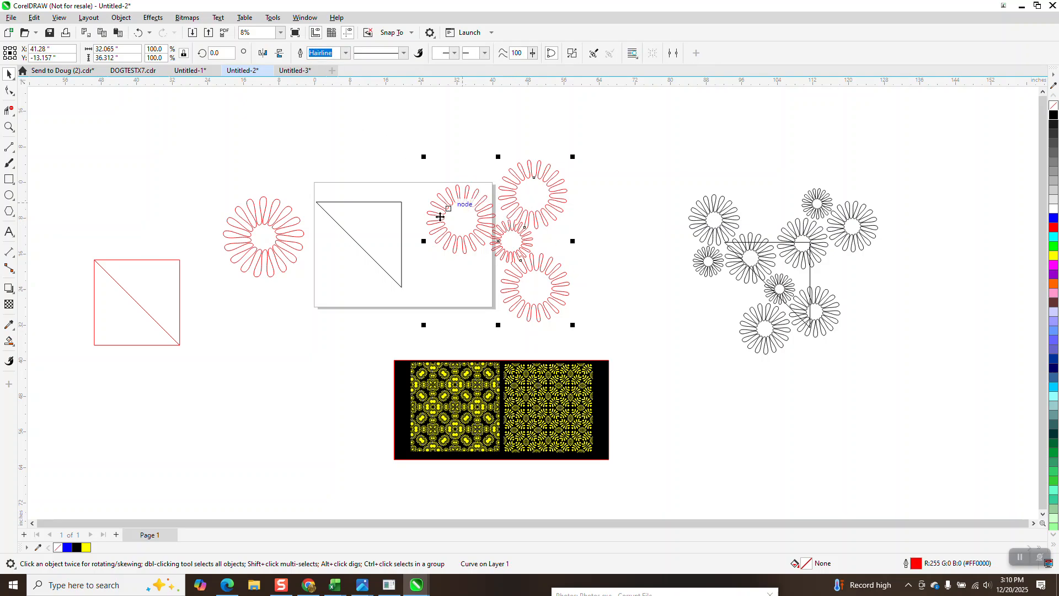
Step: Nudge the triangle 30 inches right, back over the welded flowers
{"action": "left_click", "coordinate": [401, 239]}
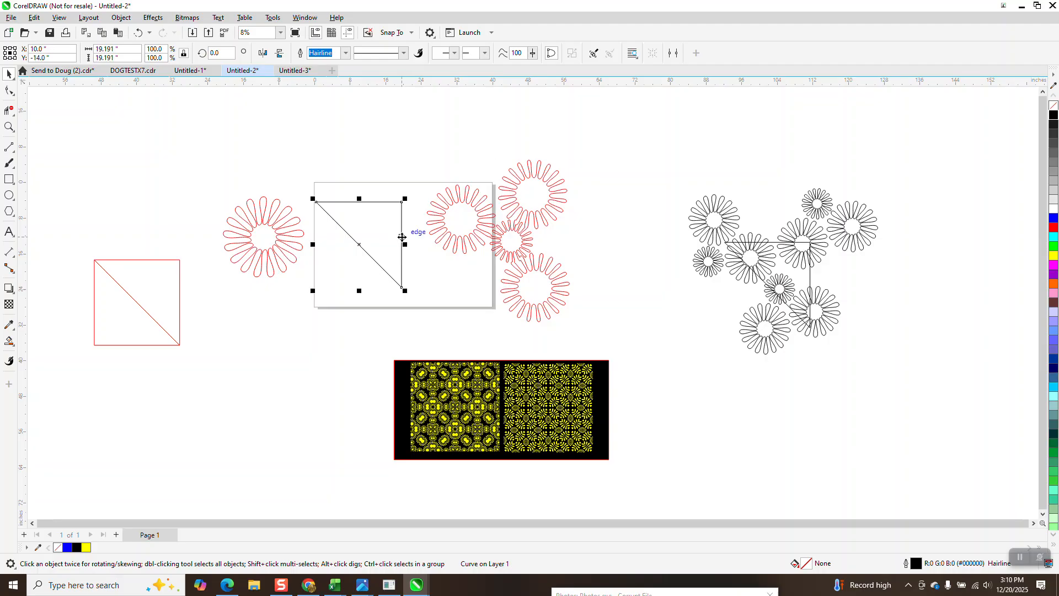
{"action": "key", "text": "Right"}
{"action": "key", "text": "Right"}
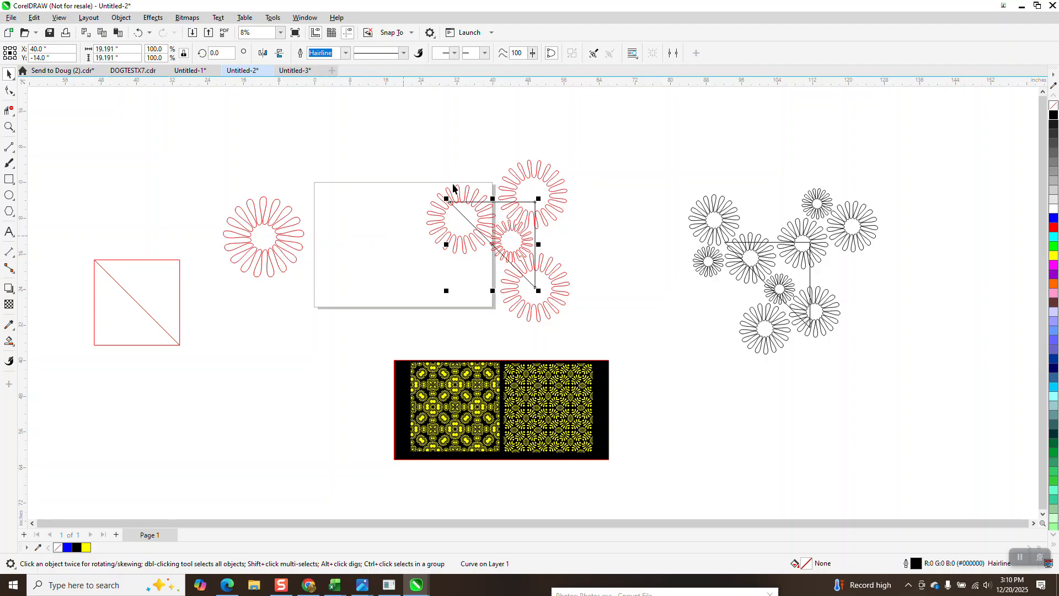
Step: Intersect the welded flowers with the triangle and move the resulting triangular piece to the page's upper-left area
{"action": "left_click_drag", "start_coordinate": [402, 128], "coordinate": [579, 332]}
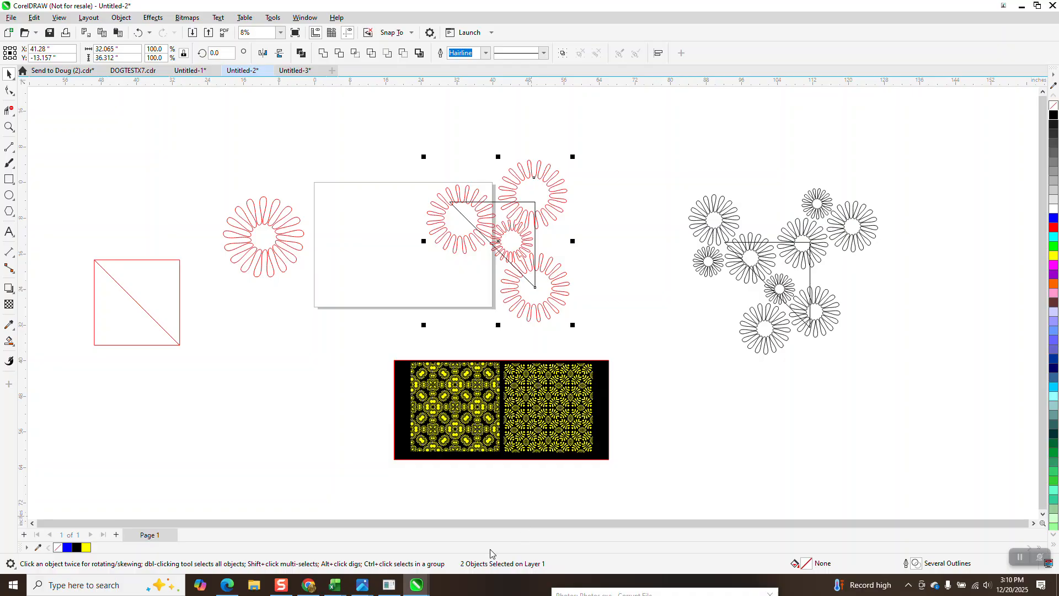
{"action": "left_click", "coordinate": [514, 203]}
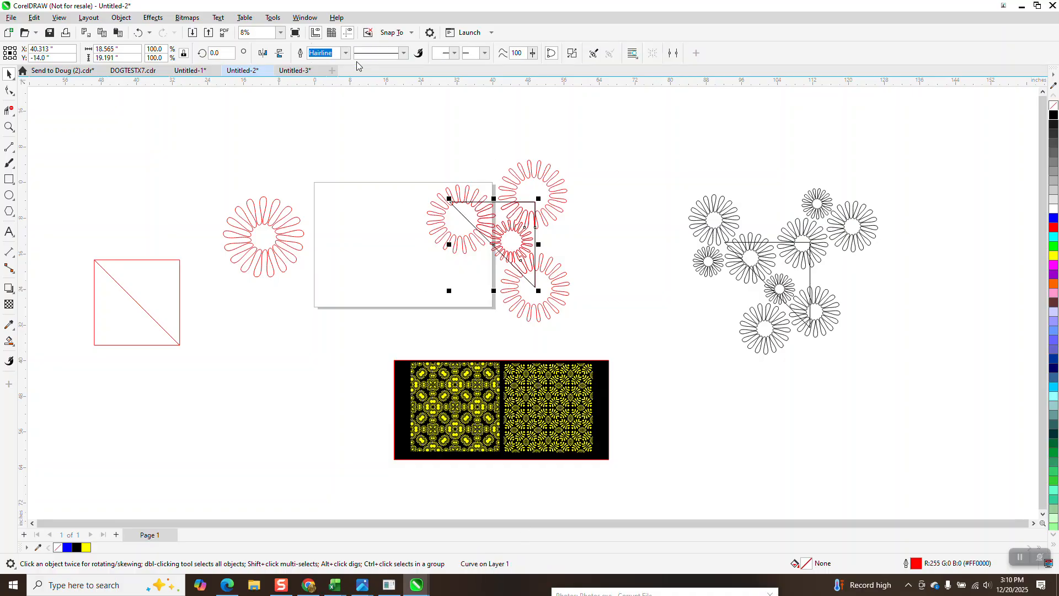
{"action": "left_click_drag", "start_coordinate": [516, 221], "coordinate": [387, 163]}
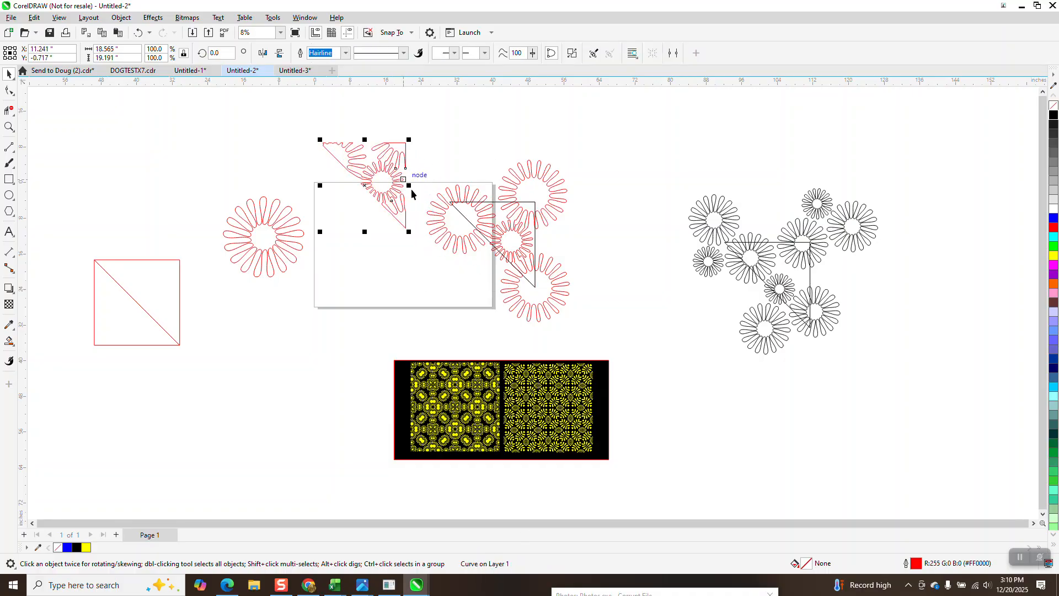
Step: Move the source flowers and triangle beside the black flower cluster, and the cut piece to the page's upper-right corner
{"action": "left_click_drag", "start_coordinate": [425, 128], "coordinate": [607, 331]}
{"action": "left_click_drag", "start_coordinate": [512, 242], "coordinate": [907, 317]}
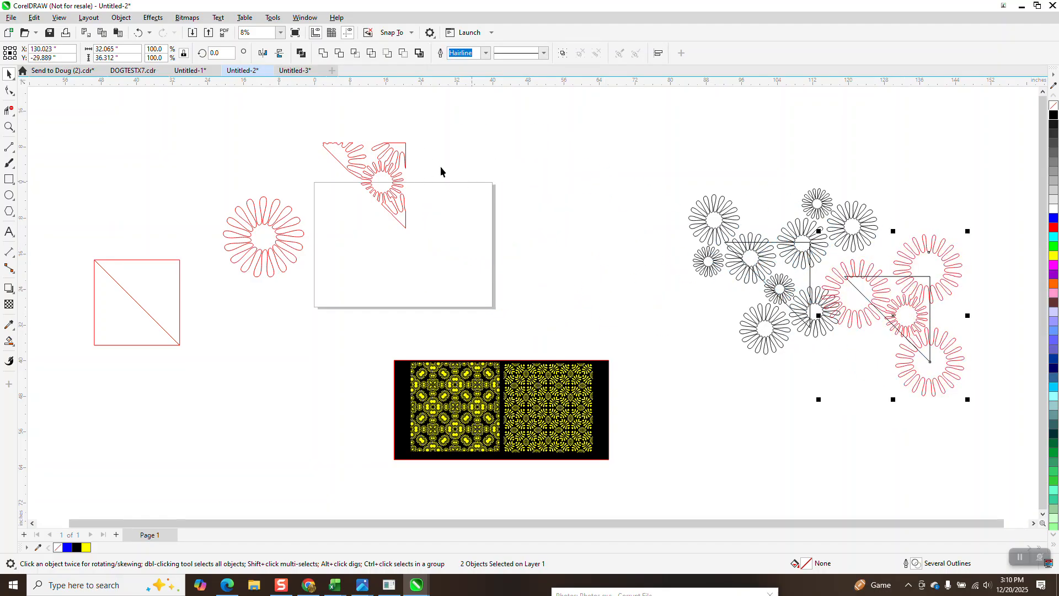
{"action": "left_click_drag", "start_coordinate": [401, 163], "coordinate": [527, 184]}
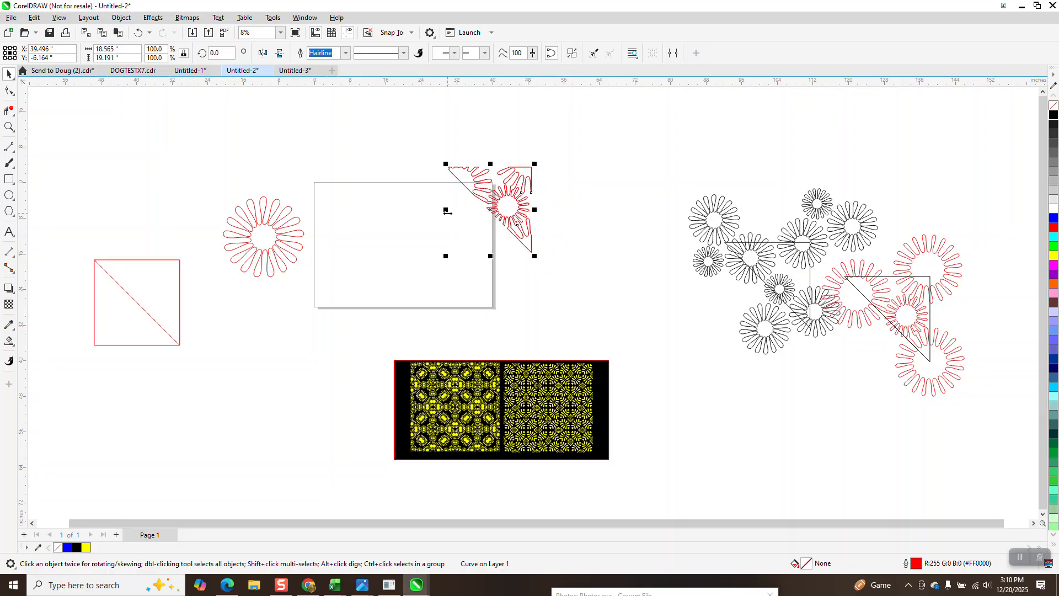
Step: Mirror a copy of the triangular piece horizontally to its right and weld the two halves together
{"action": "left_click_drag", "start_coordinate": [445, 210], "coordinate": [555, 255]}
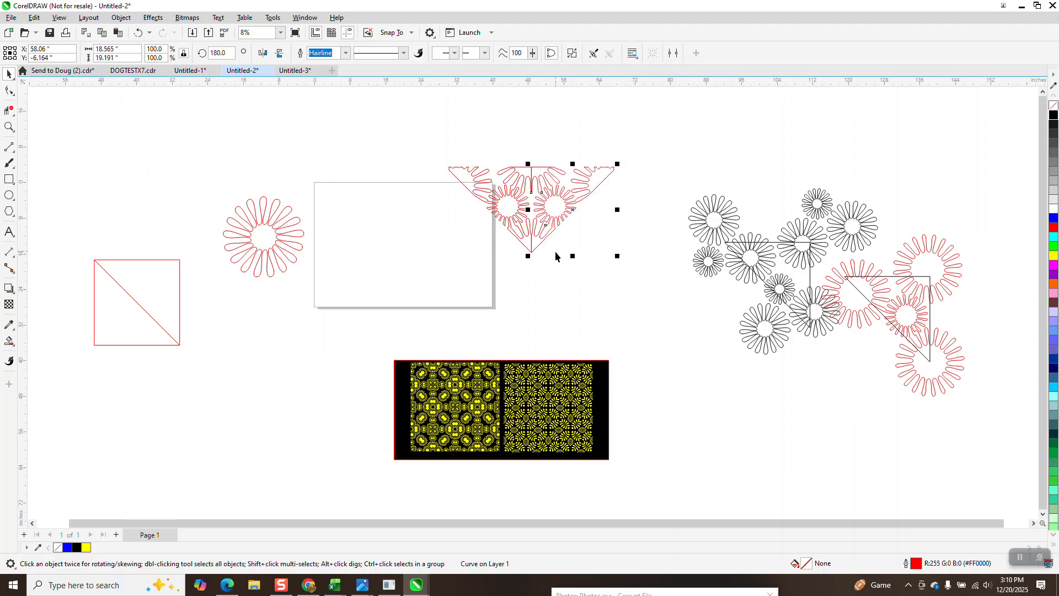
{"action": "left_click_drag", "start_coordinate": [425, 133], "coordinate": [434, 166]}
{"action": "left_click_drag", "start_coordinate": [658, 272], "coordinate": [658, 272]}
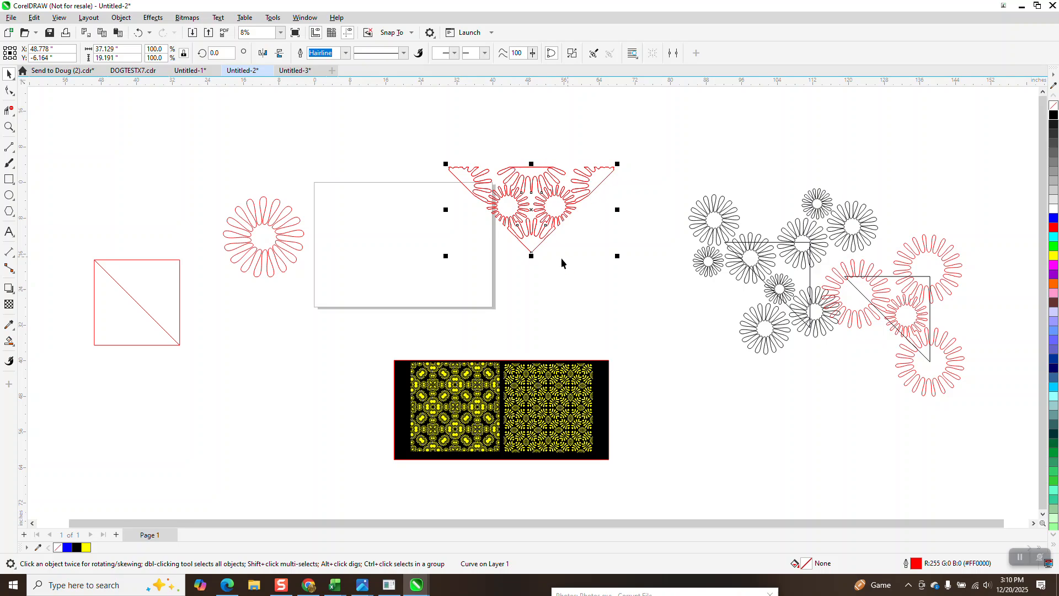
Step: Mirror a copy of the welded piece vertically above it and weld both into one diamond-shaped tile
{"action": "left_click_drag", "start_coordinate": [532, 255], "coordinate": [528, 155]}
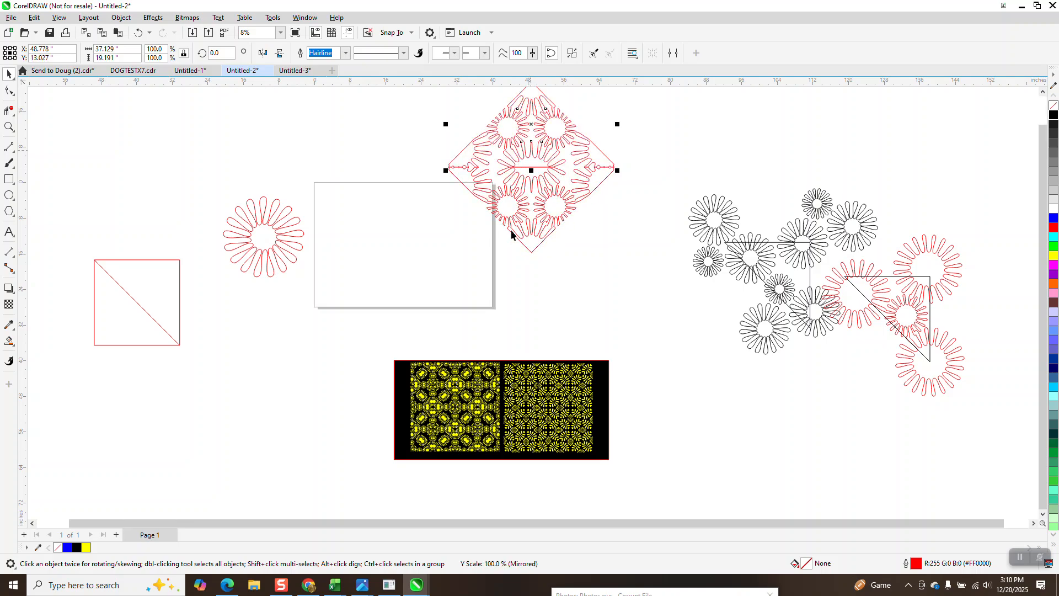
{"action": "scroll", "coordinate": [509, 233], "scroll_direction": "down", "scroll_amount": 2}
{"action": "left_click_drag", "start_coordinate": [456, 121], "coordinate": [601, 268]}
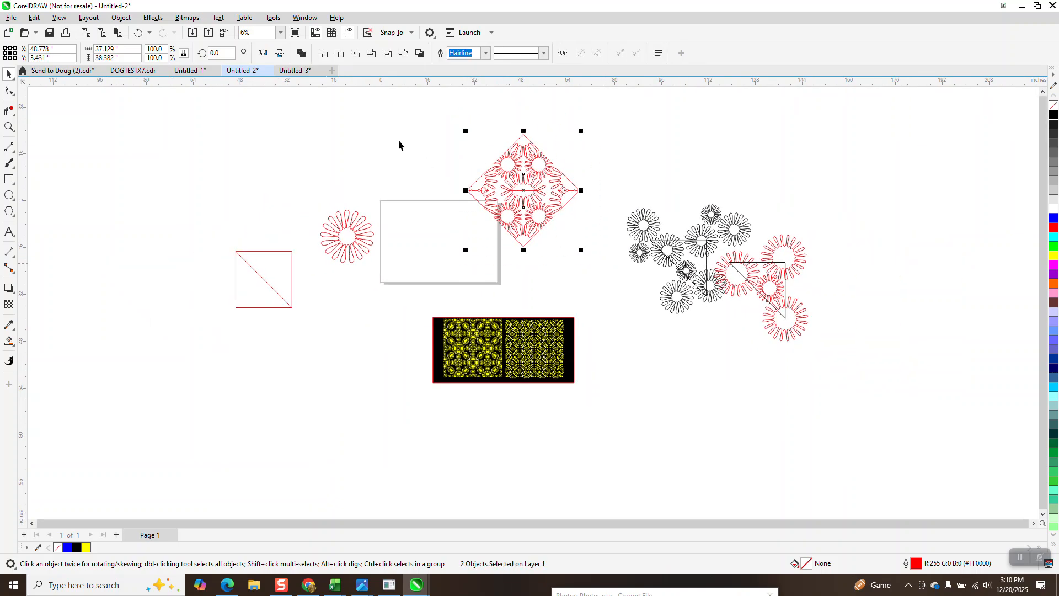
{"action": "left_click", "coordinate": [323, 53]}
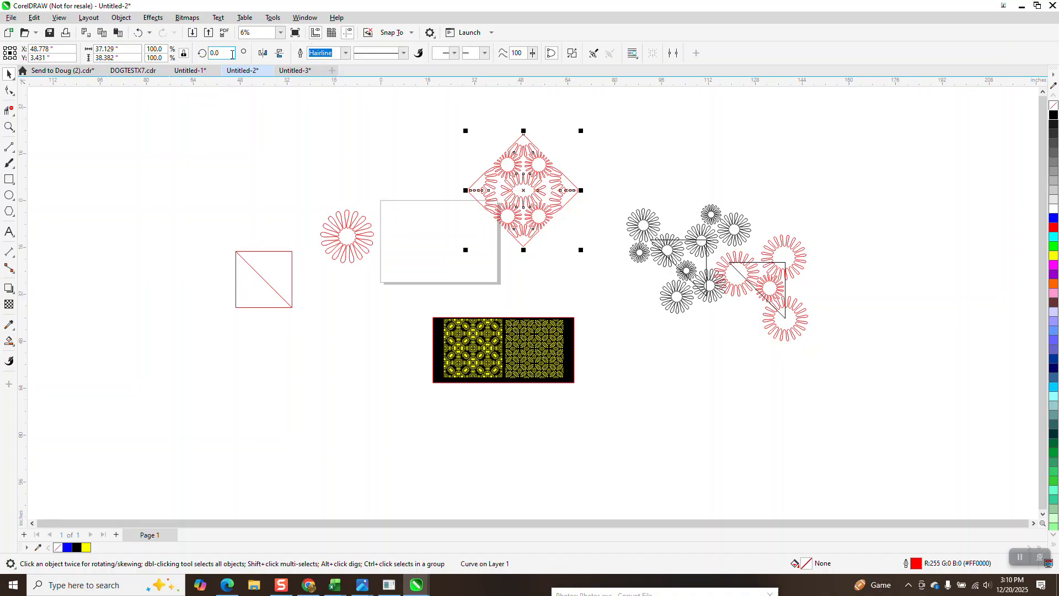
Step: Rotate the diamond-shaped tile by 45 degrees and resize it to a 5-inch square
{"action": "type", "text": "45"}
{"action": "key", "text": "Return"}
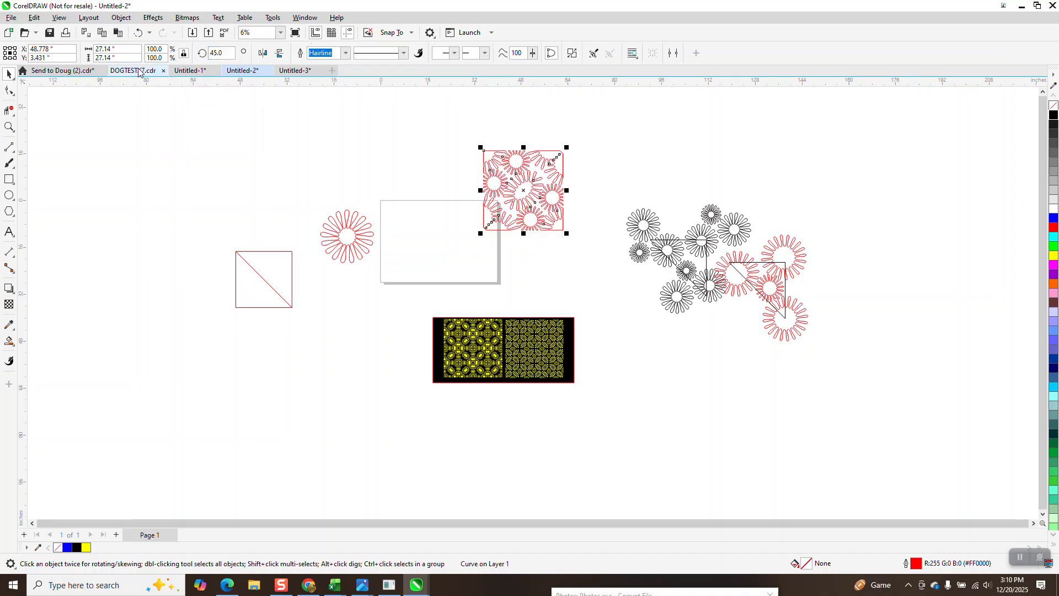
{"action": "left_click_drag", "start_coordinate": [130, 49], "coordinate": [64, 57]}
{"action": "type", "text": "5"}
{"action": "key", "text": "Return"}
Step: Set the document's nudge distance to 5 inches, leaving the square tile deselected
{"action": "left_click", "coordinate": [355, 107]}
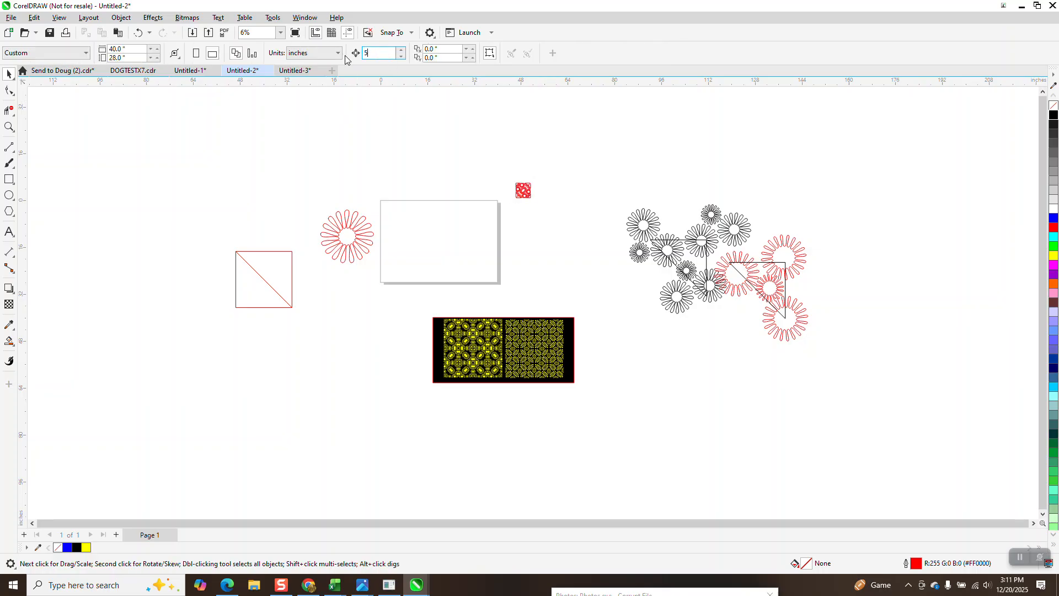
{"action": "left_click", "coordinate": [8, 127]}
{"action": "left_click_drag", "start_coordinate": [515, 173], "coordinate": [558, 218]}
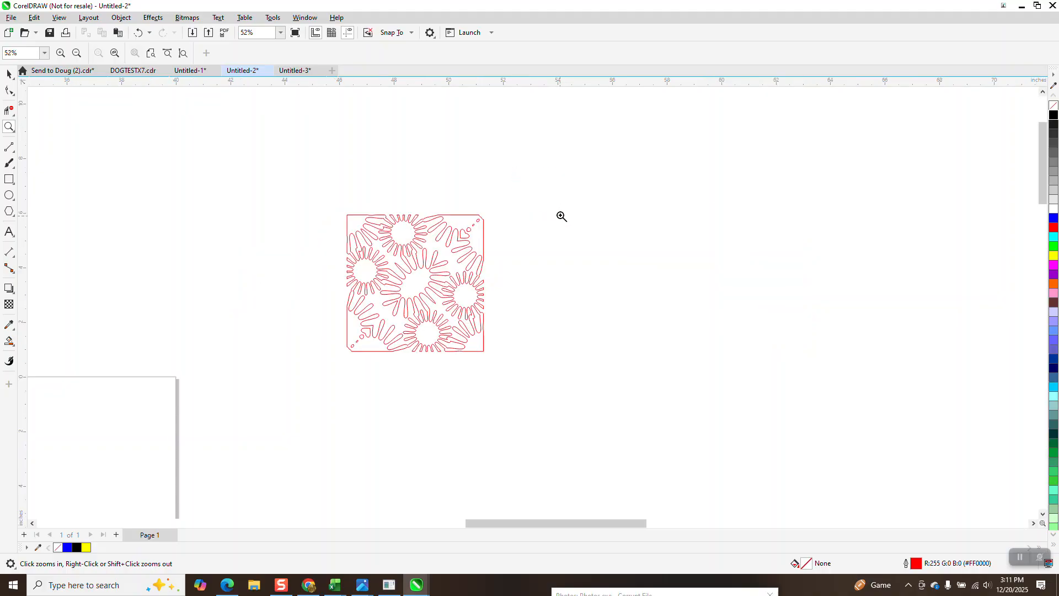
{"action": "left_click", "coordinate": [9, 74]}
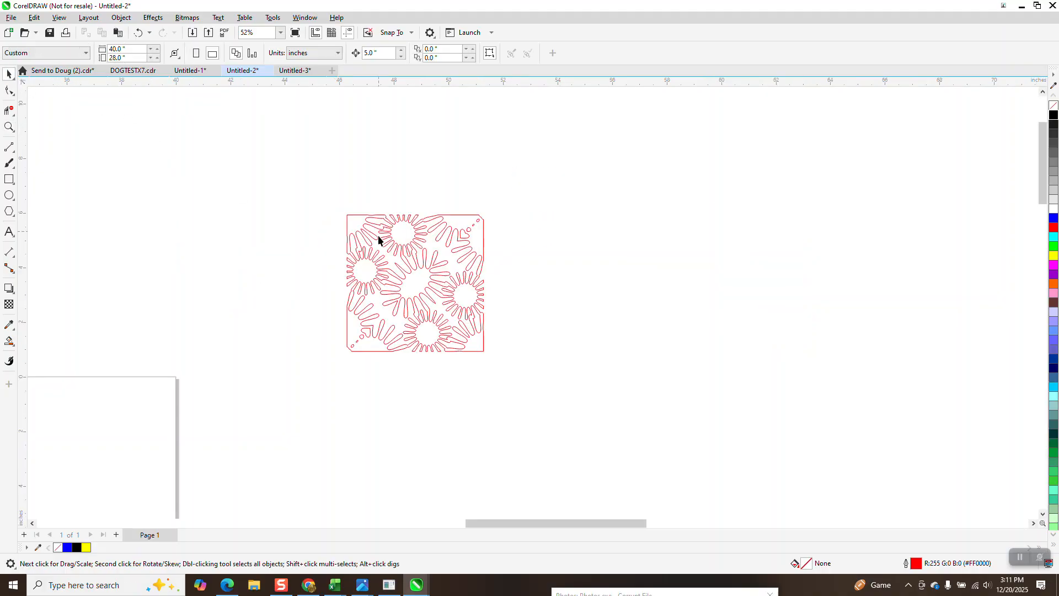
Step: Mirror a copy of the square tile horizontally to its right and weld the two tiles together
{"action": "left_click", "coordinate": [381, 256]}
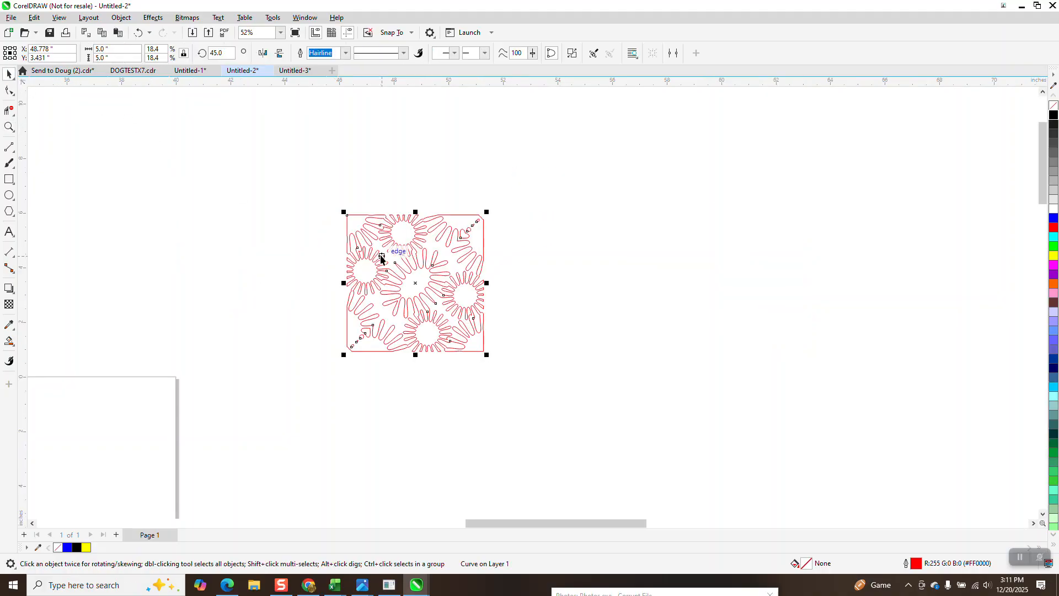
{"action": "left_click_drag", "start_coordinate": [344, 284], "coordinate": [485, 360]}
{"action": "left_click", "coordinate": [482, 366]}
{"action": "left_click_drag", "start_coordinate": [335, 184], "coordinate": [678, 380]}
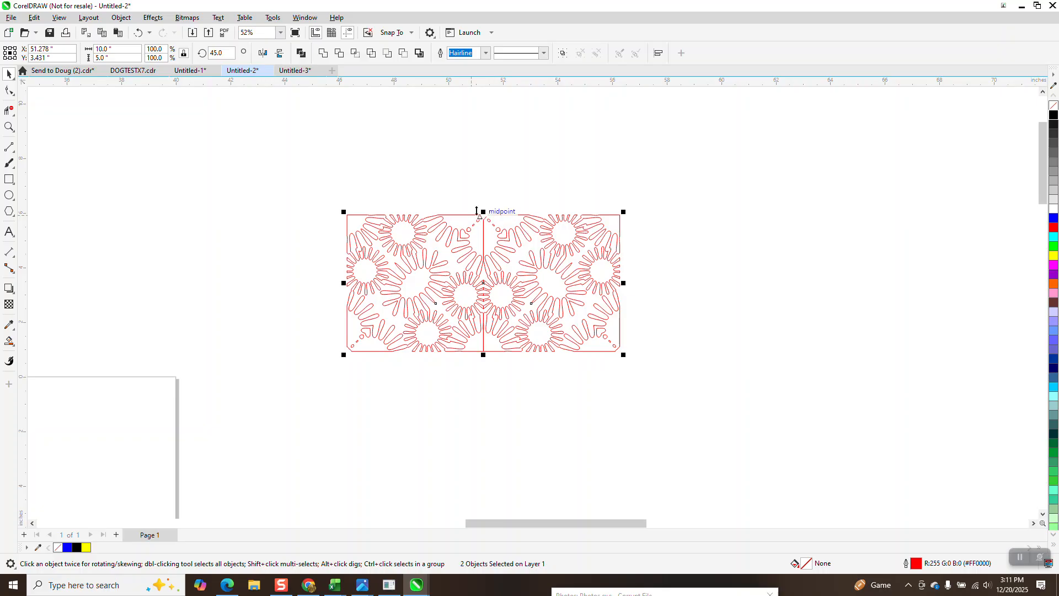
{"action": "left_click", "coordinate": [322, 52]}
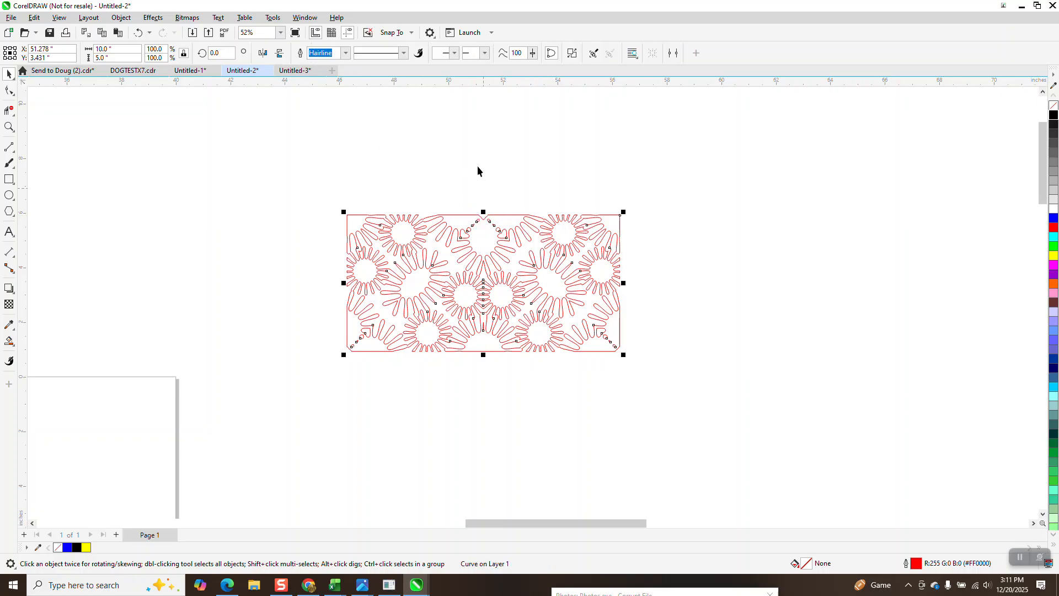
Step: Duplicate the welded pair 10 inches to the right and weld both pairs into one 20-inch-wide strip
{"action": "left_click_drag", "start_coordinate": [653, 363], "coordinate": [656, 363]}
{"action": "key", "text": "ctrl+c"}
{"action": "key", "text": "ctrl+v"}
{"action": "key", "text": "Right"}
{"action": "key", "text": "Right"}
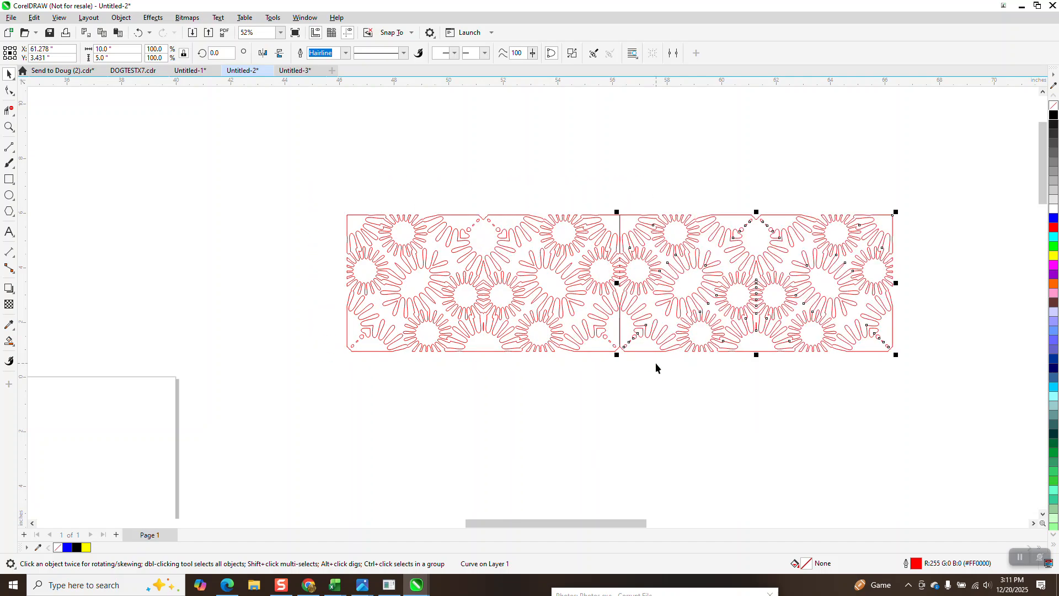
{"action": "mouse_move", "coordinate": [254, 165]}
{"action": "left_mouse_down"}
{"action": "mouse_move", "coordinate": [681, 347]}
{"action": "mouse_move", "coordinate": [976, 429]}
{"action": "left_mouse_up"}
{"action": "left_click", "coordinate": [325, 55]}
Step: Mirror a copy of the strip vertically below itself, and repeat the operation on both rows to build four rows
{"action": "scroll", "coordinate": [407, 115], "scroll_direction": "down", "scroll_amount": 1}
{"action": "left_click_drag", "start_coordinate": [326, 157], "coordinate": [860, 364]}
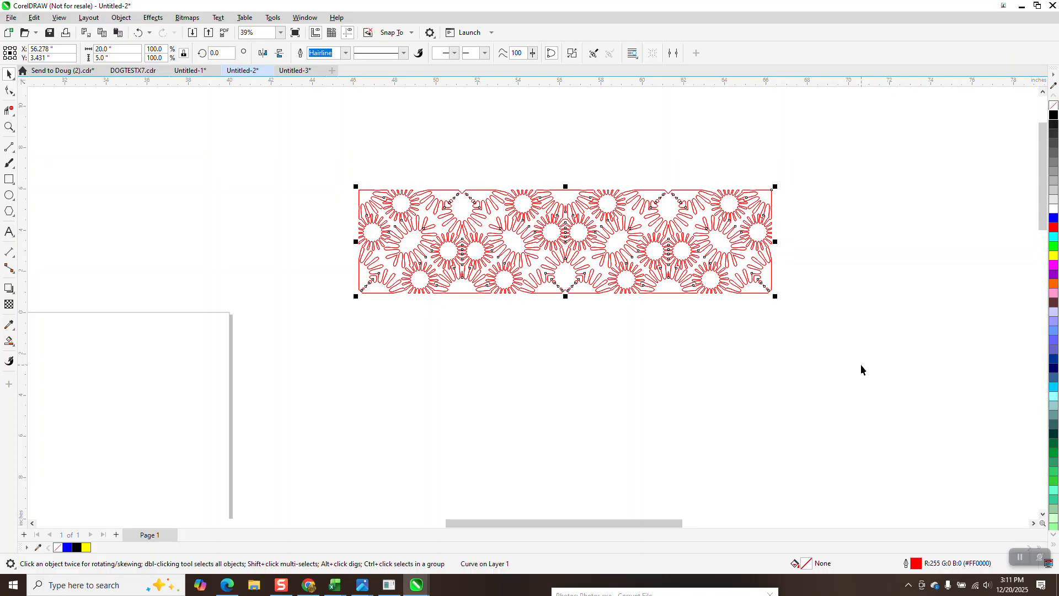
{"action": "left_click_drag", "start_coordinate": [566, 187], "coordinate": [568, 306]}
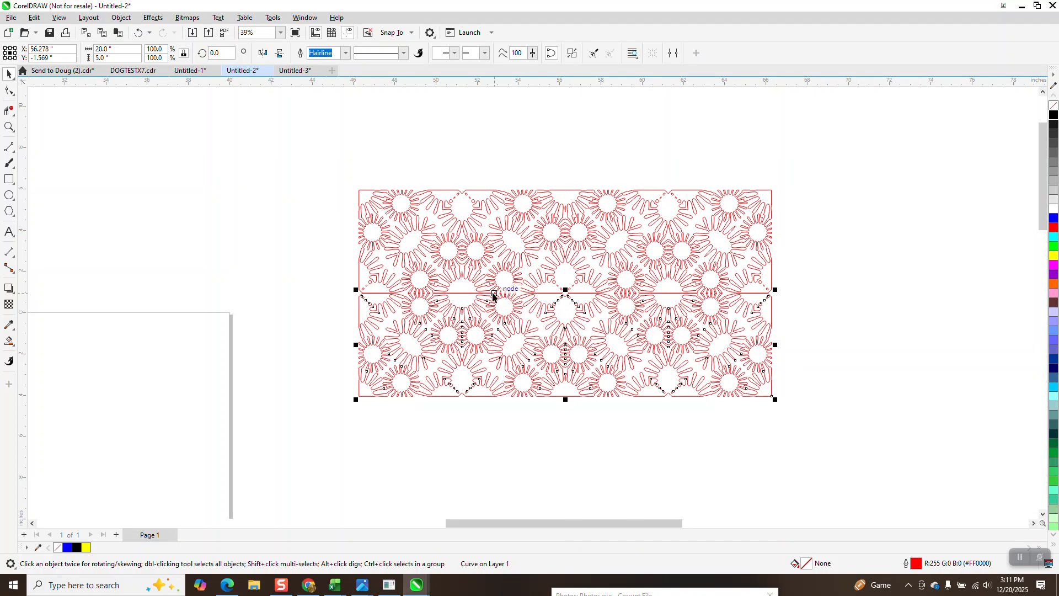
{"action": "left_click_drag", "start_coordinate": [333, 142], "coordinate": [873, 449]}
{"action": "key", "text": "ctrl+r"}
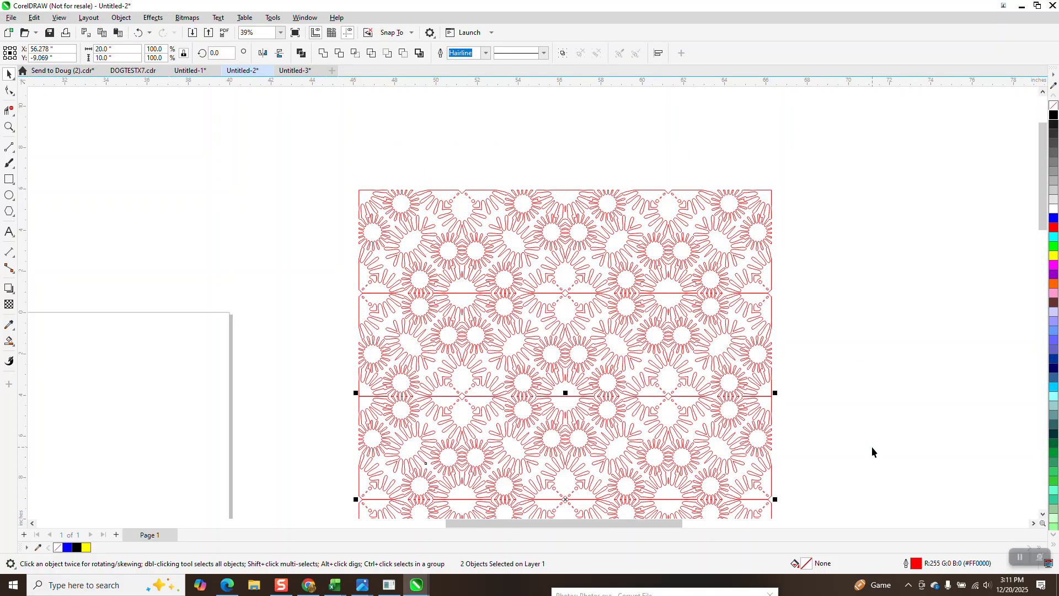
Step: Weld the four rows into a single 20 by 20 inch pattern and deselect it
{"action": "scroll", "coordinate": [718, 335], "scroll_direction": "down", "scroll_amount": 2}
{"action": "left_click_drag", "start_coordinate": [430, 194], "coordinate": [755, 504]}
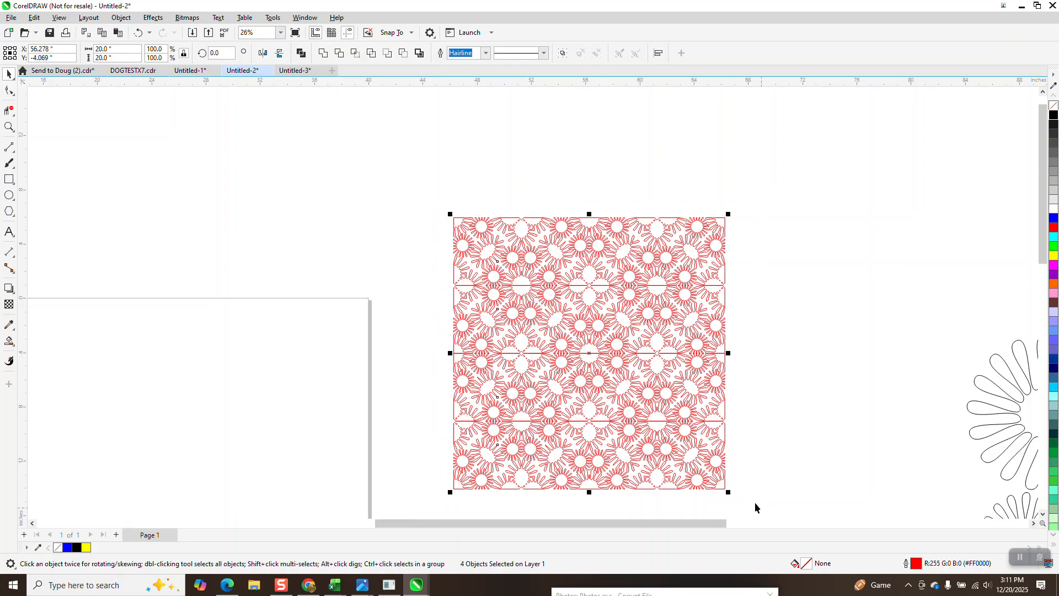
{"action": "left_click", "coordinate": [323, 53]}
{"action": "left_click", "coordinate": [398, 163]}
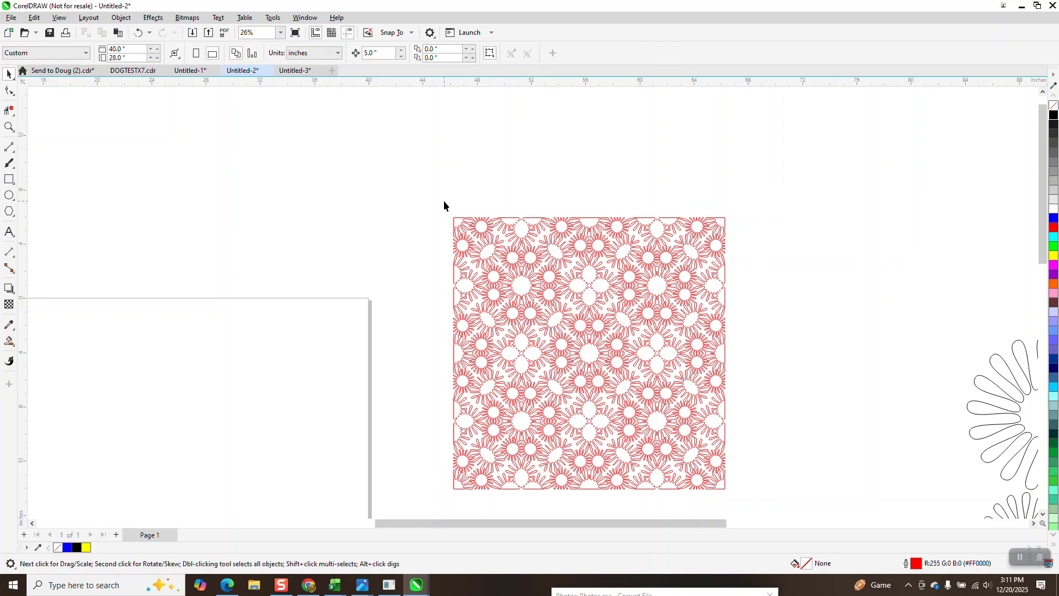
Step: Fill the welded flower pattern with yellow and remove its outline
{"action": "left_click", "coordinate": [554, 259]}
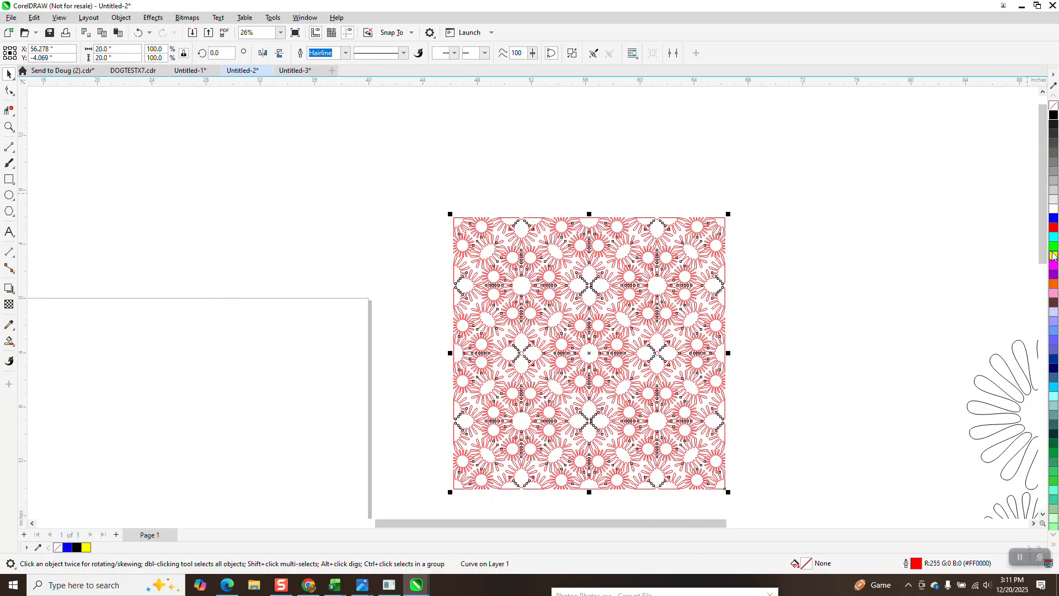
{"action": "left_click", "coordinate": [1053, 256]}
{"action": "right_click", "coordinate": [1054, 106]}
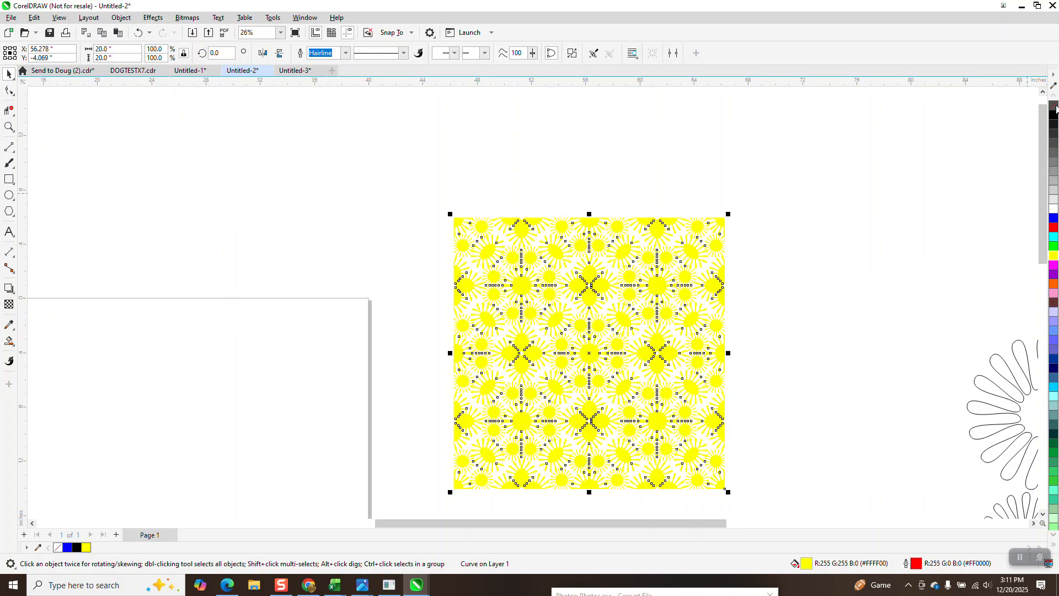
Step: Draw a red-outlined, black-filled rectangle about 23.2 by 22.2 inches around the yellow pattern and send it to the back of the page
{"action": "left_click", "coordinate": [8, 179]}
{"action": "left_click_drag", "start_coordinate": [437, 209], "coordinate": [751, 510]}
{"action": "right_click", "coordinate": [1054, 229]}
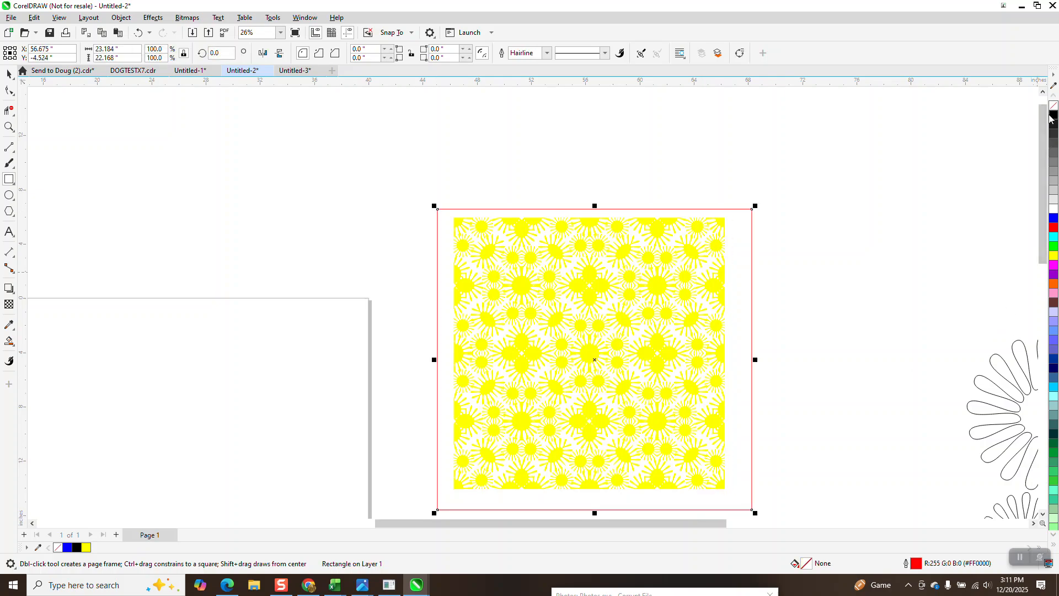
{"action": "left_click", "coordinate": [1054, 115]}
{"action": "left_click", "coordinate": [121, 17]}
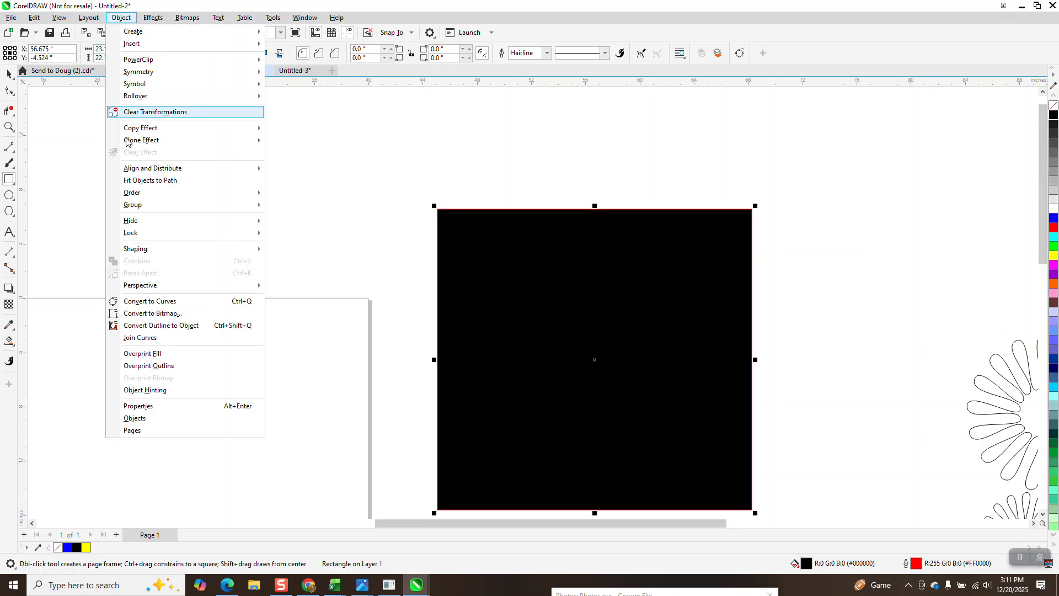
{"action": "mouse_move", "coordinate": [140, 193]}
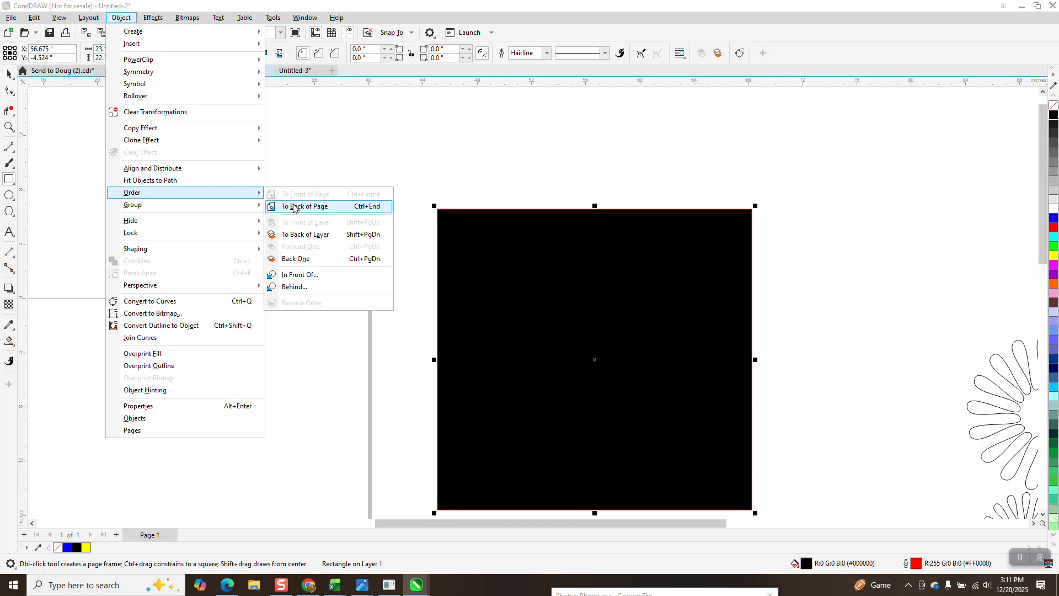
{"action": "left_click", "coordinate": [294, 207]}
Step: Examine the new yellow flower pattern up close and compare it with the two earlier patterns on the black panel below the page
{"action": "left_click", "coordinate": [9, 126]}
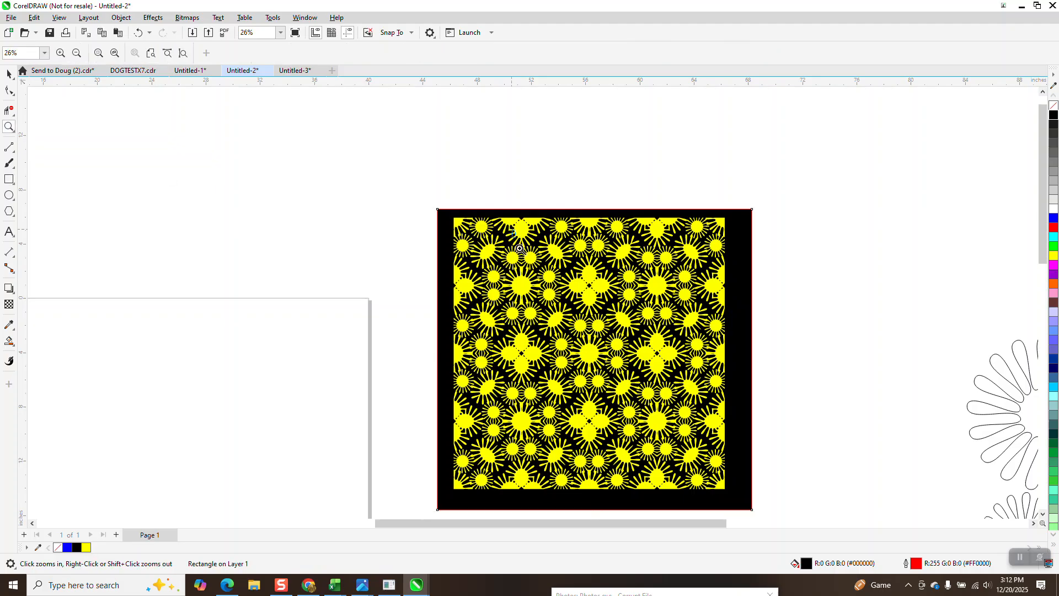
{"action": "left_click", "coordinate": [706, 383]}
{"action": "scroll", "coordinate": [596, 325], "scroll_direction": "down", "scroll_amount": 10}
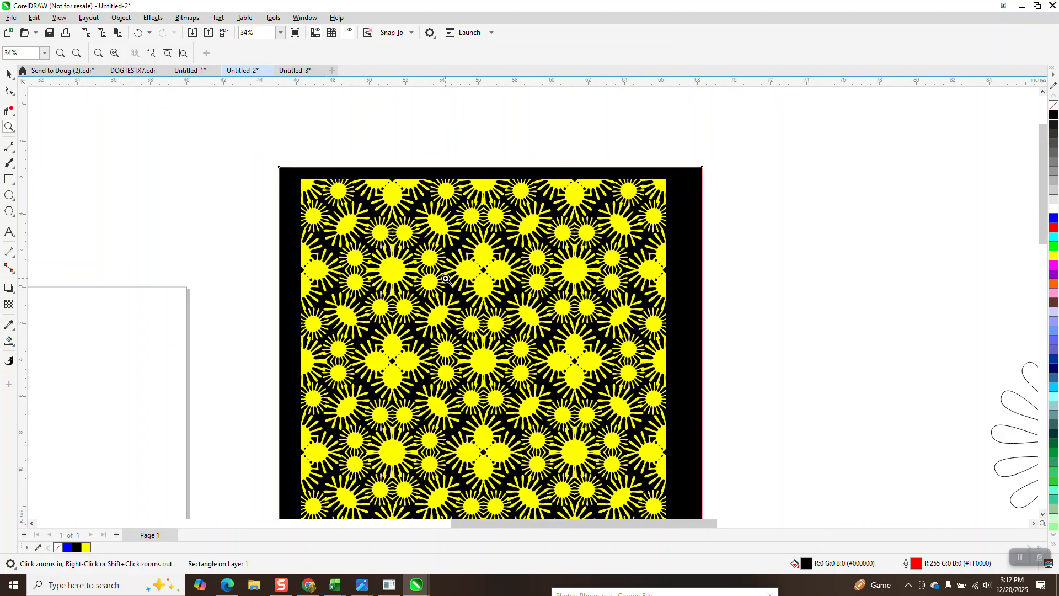
{"action": "left_click_drag", "start_coordinate": [353, 389], "coordinate": [483, 480]}
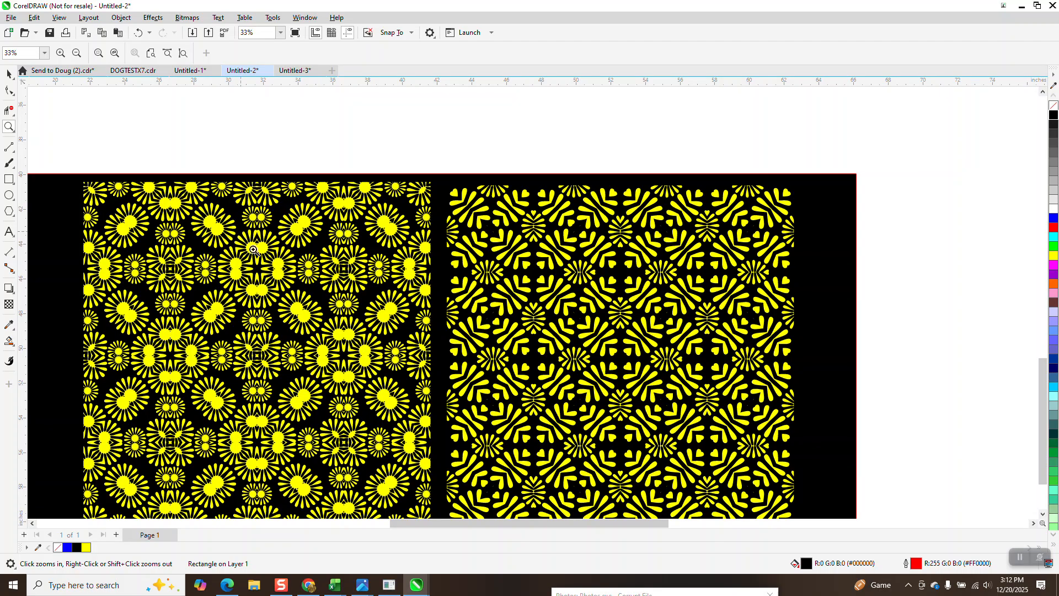
{"action": "left_click_drag", "start_coordinate": [243, 232], "coordinate": [488, 360]}
{"action": "scroll", "coordinate": [478, 356], "scroll_direction": "down", "scroll_amount": 3}
{"action": "scroll", "coordinate": [423, 330], "scroll_direction": "down", "scroll_amount": 2}
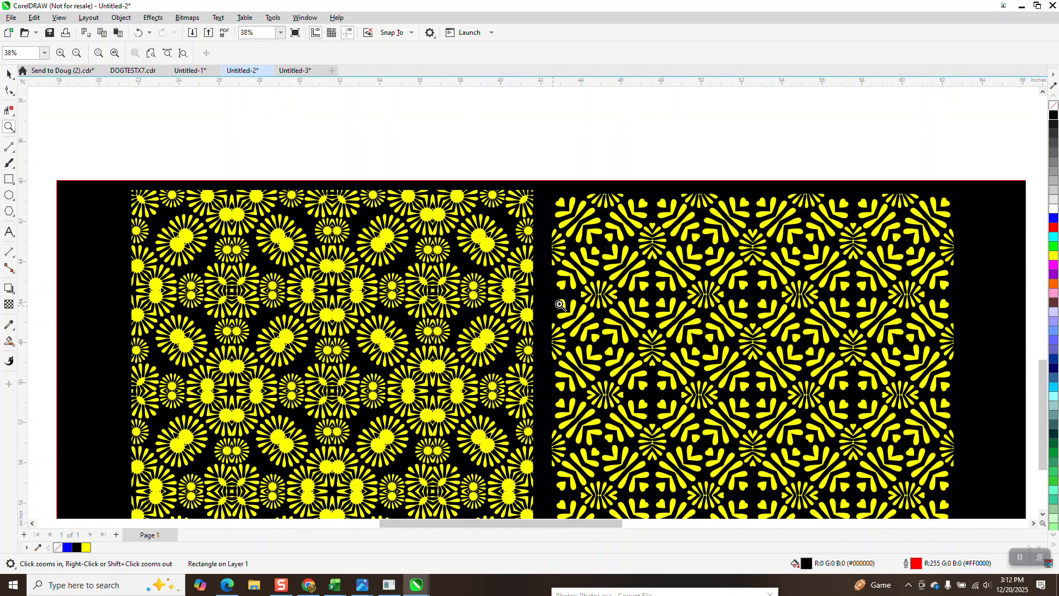
{"action": "left_click_drag", "start_coordinate": [613, 235], "coordinate": [849, 420]}
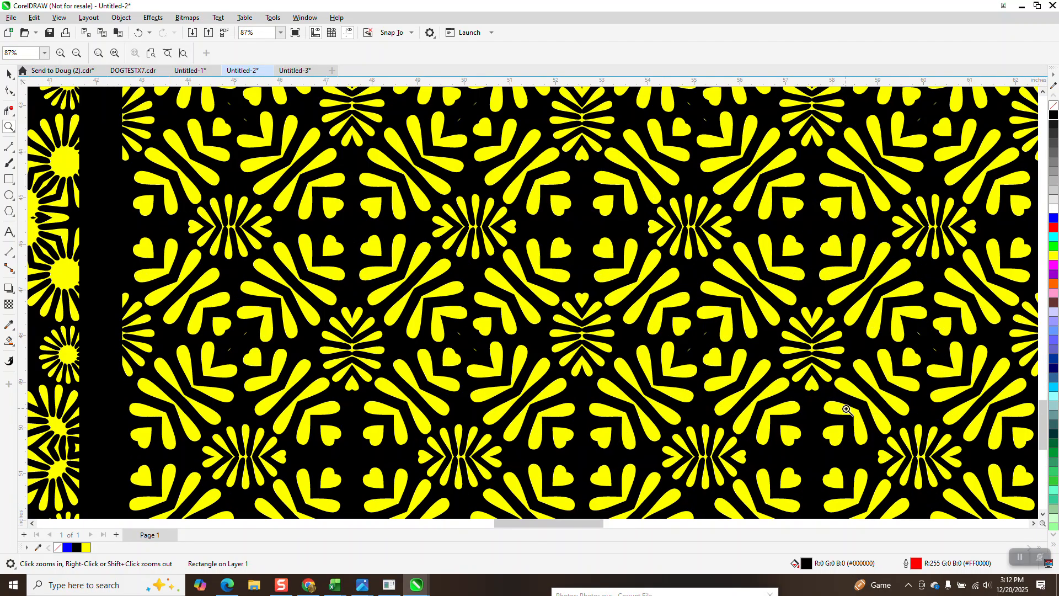
{"action": "scroll", "coordinate": [846, 410], "scroll_direction": "down", "scroll_amount": 6}
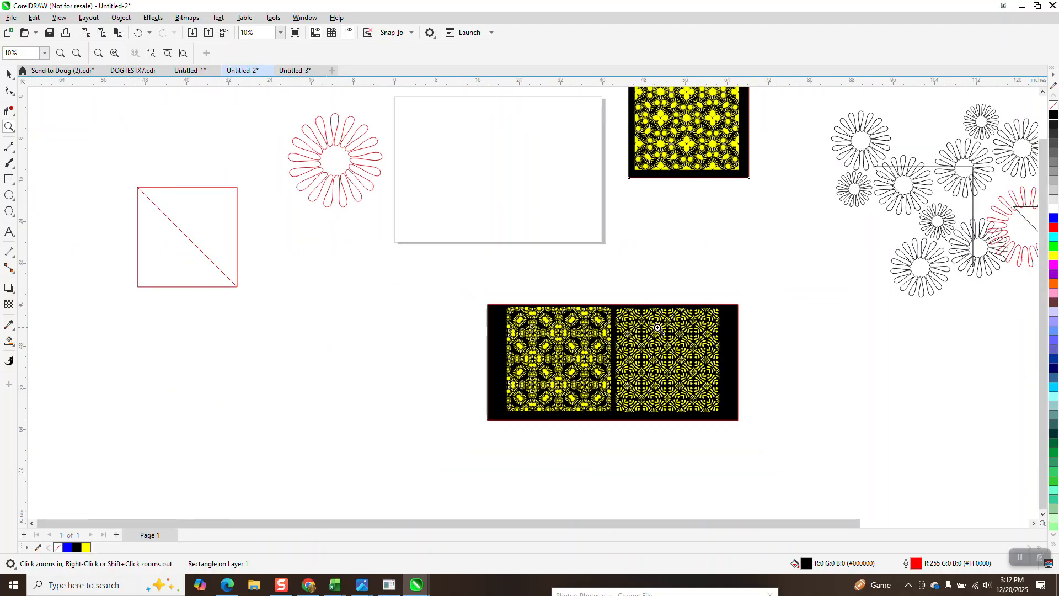
{"action": "scroll", "coordinate": [658, 327], "scroll_direction": "down", "scroll_amount": 1}
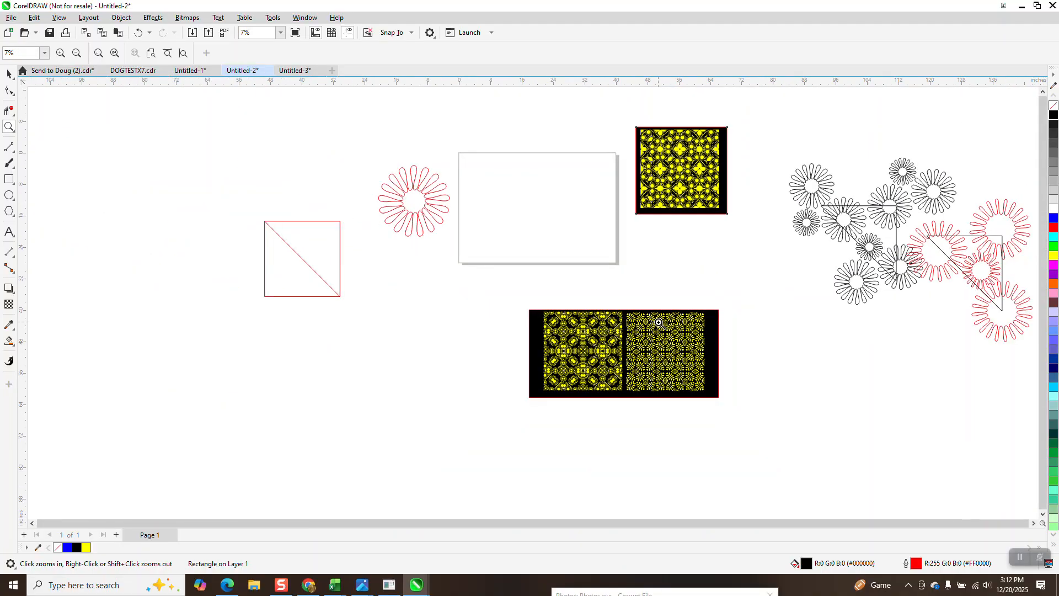